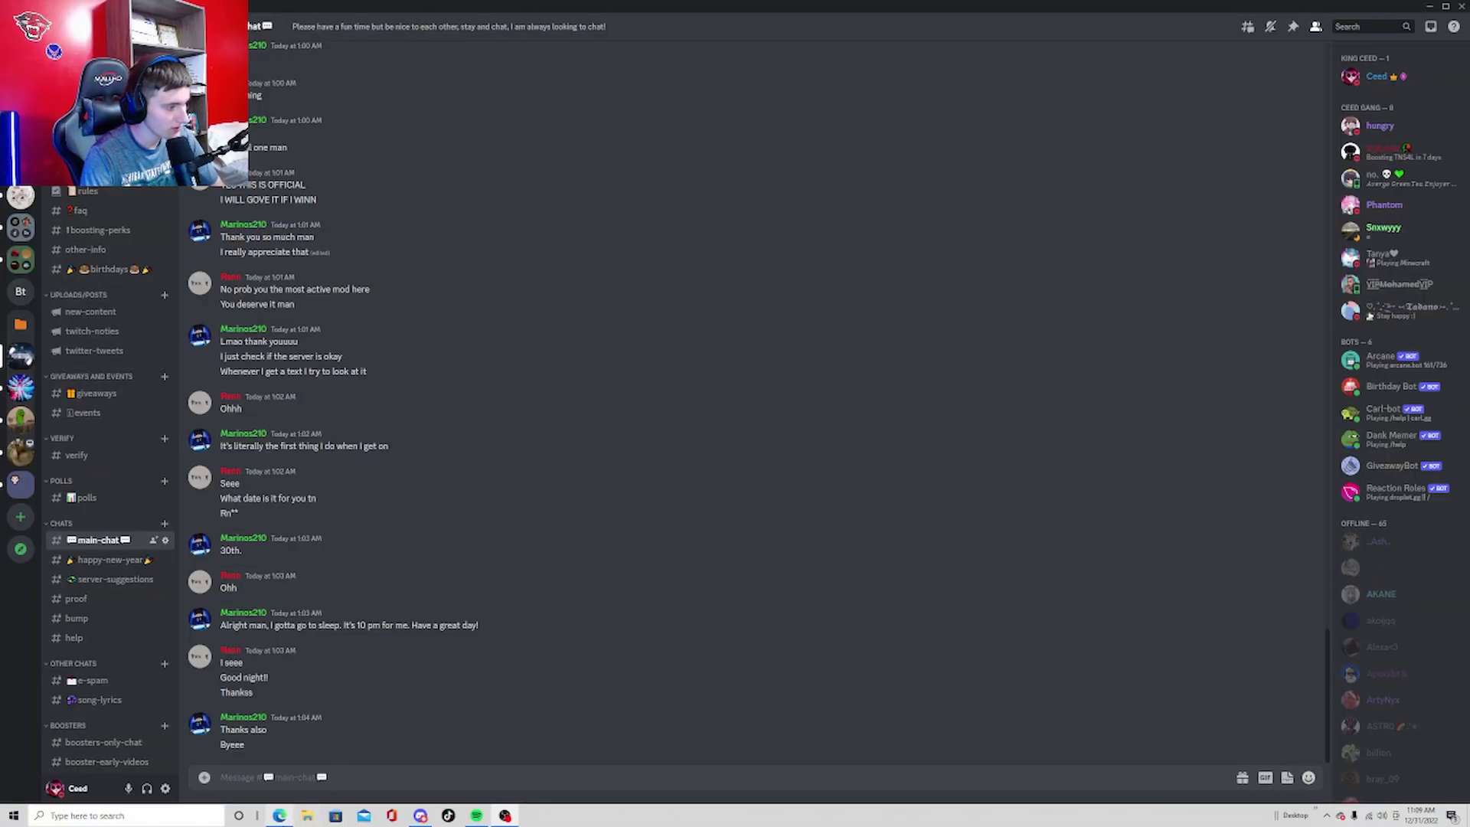
Switch to the web browser, close the OBS pages, search for "mod mail bot" and open the ModMail bot listing
click(279, 815)
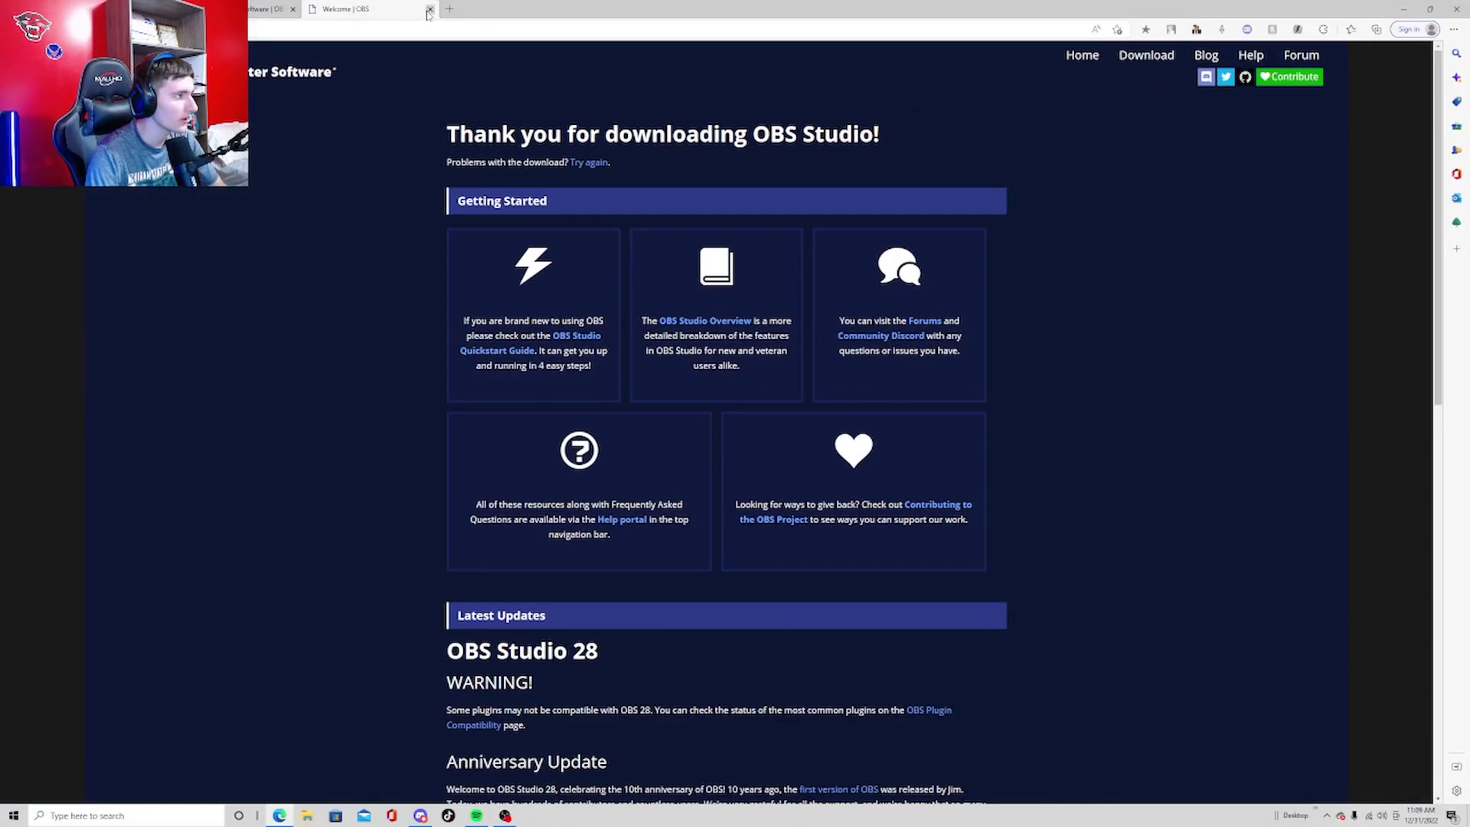
click(430, 8)
click(293, 9)
text(mod mail)
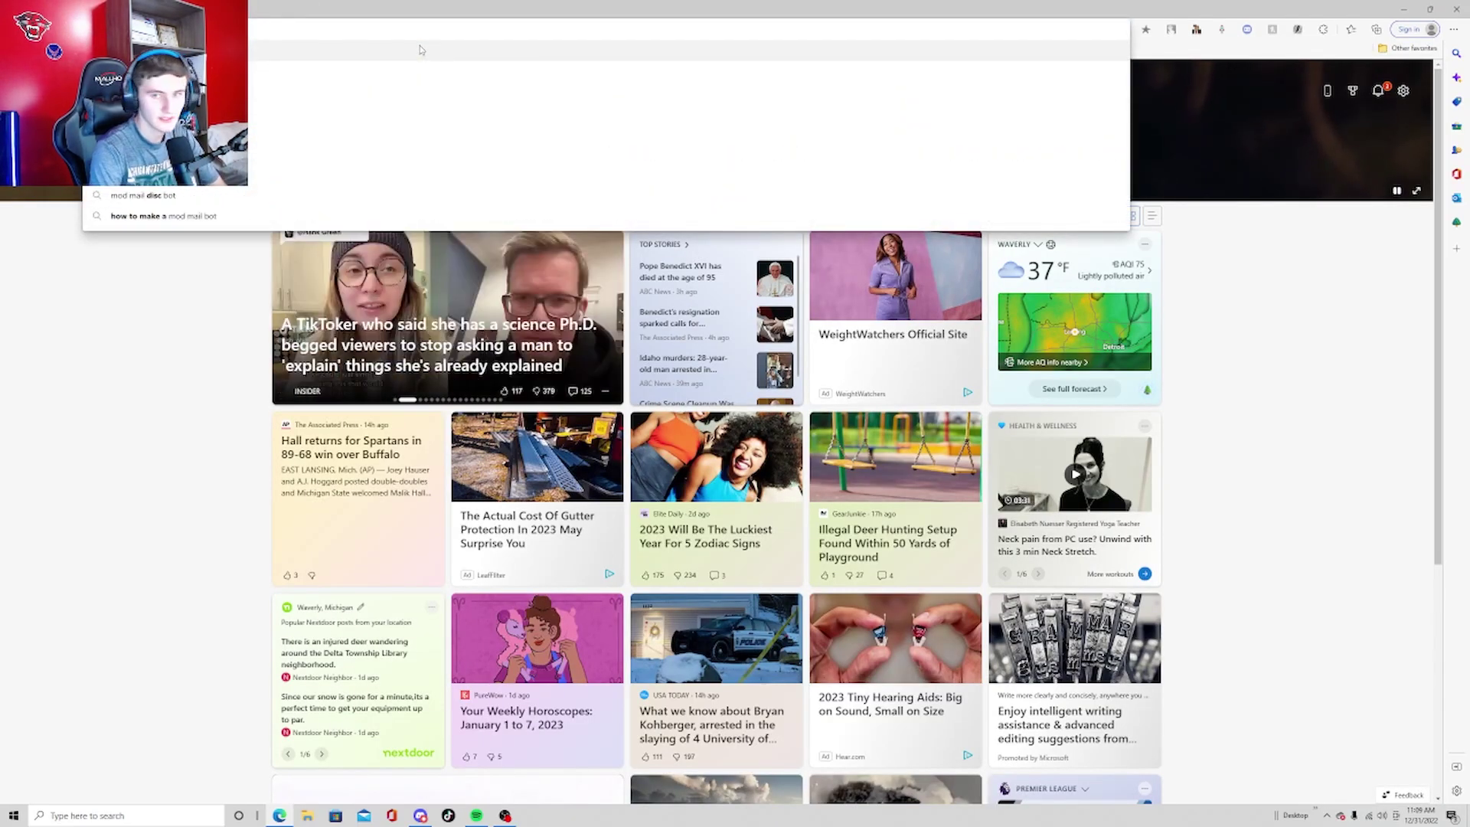
click(420, 50)
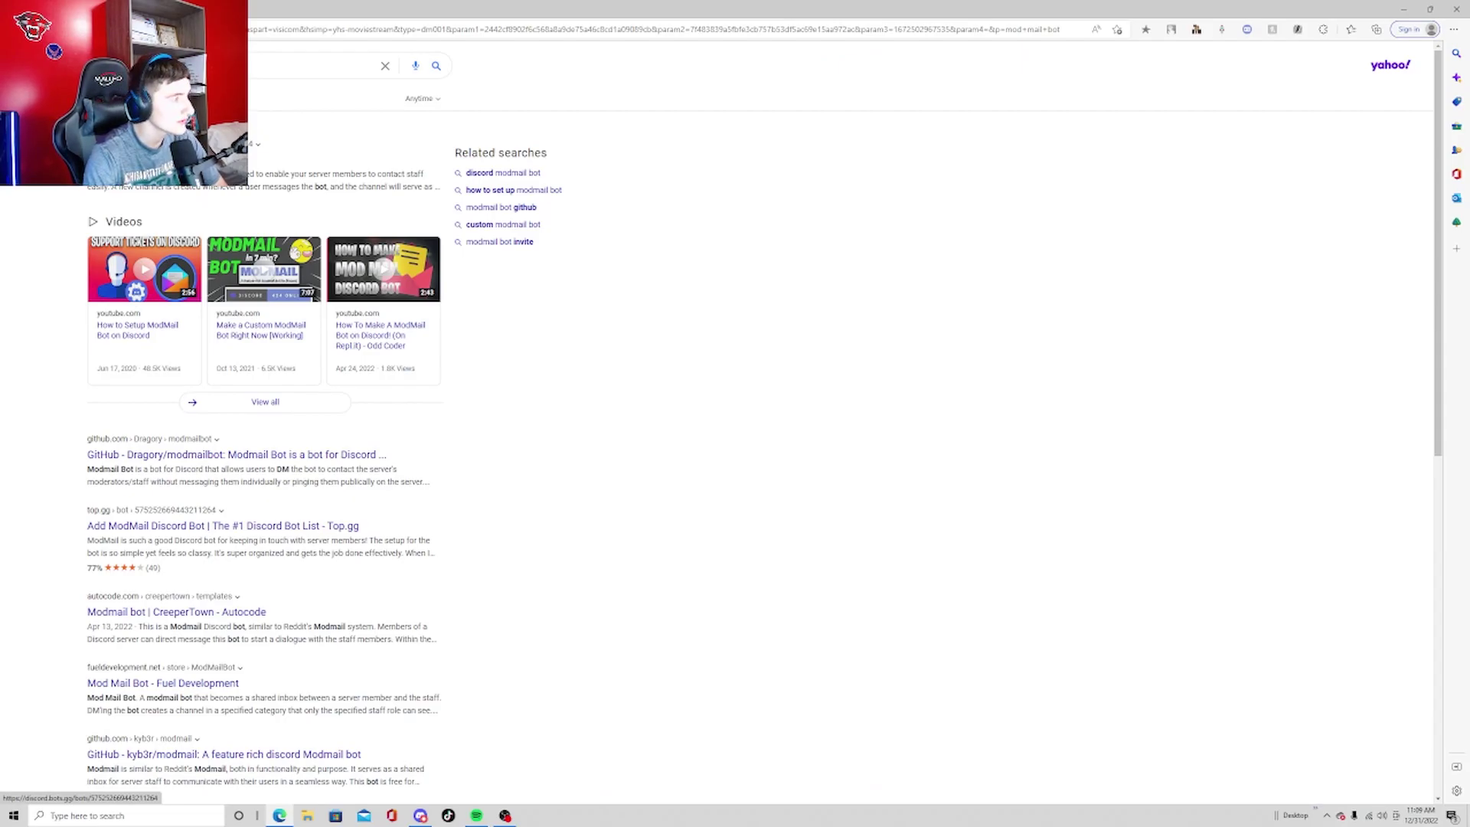
click(153, 159)
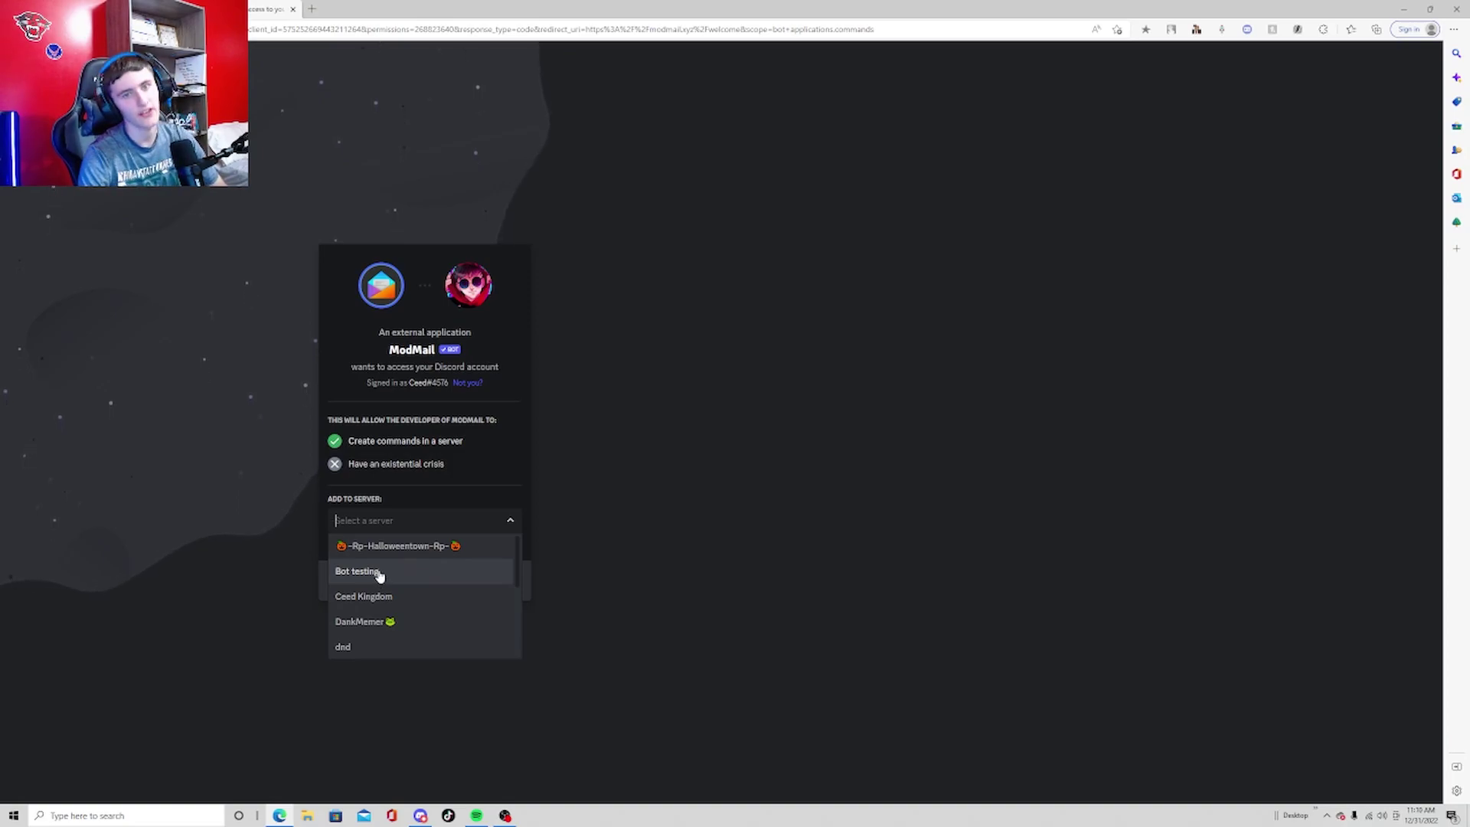
Add ModMail to the Bot testing server and authorize all of its requested permissions
click(379, 576)
click(492, 584)
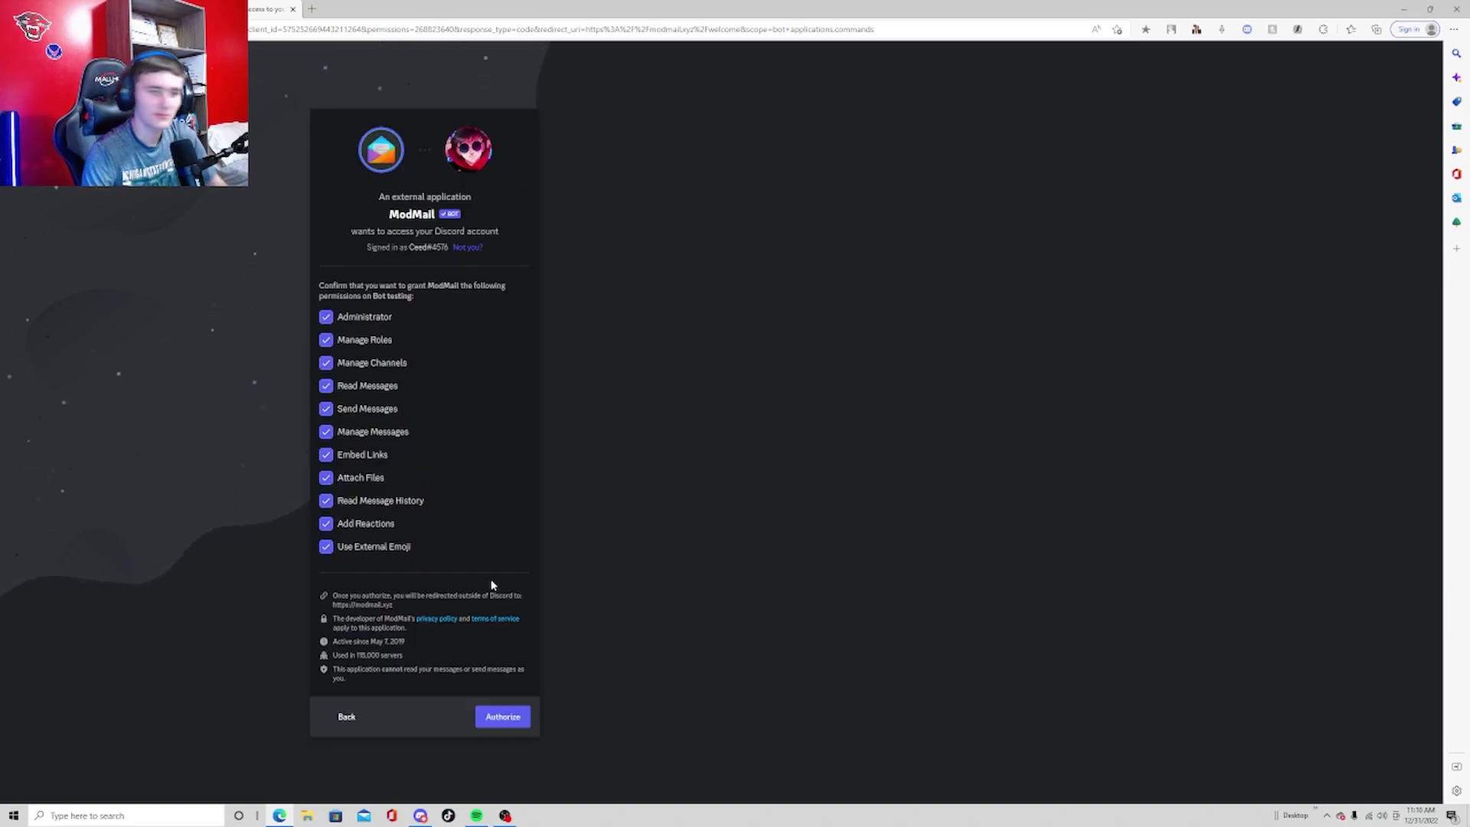
click(502, 716)
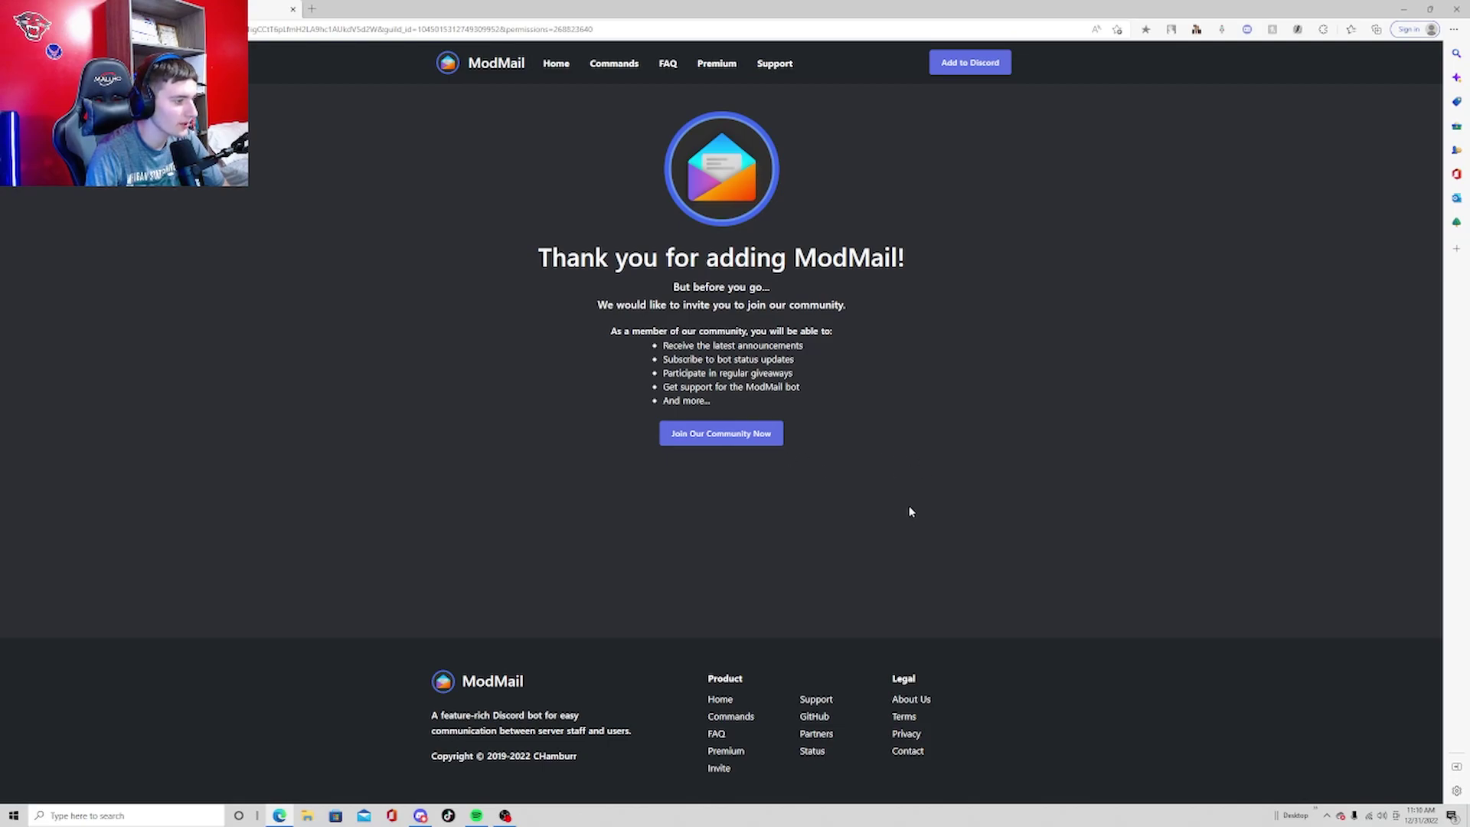
Send the =help command in the Bot testing server's mod-mail channel and find the setup command in the reply
click(27, 301)
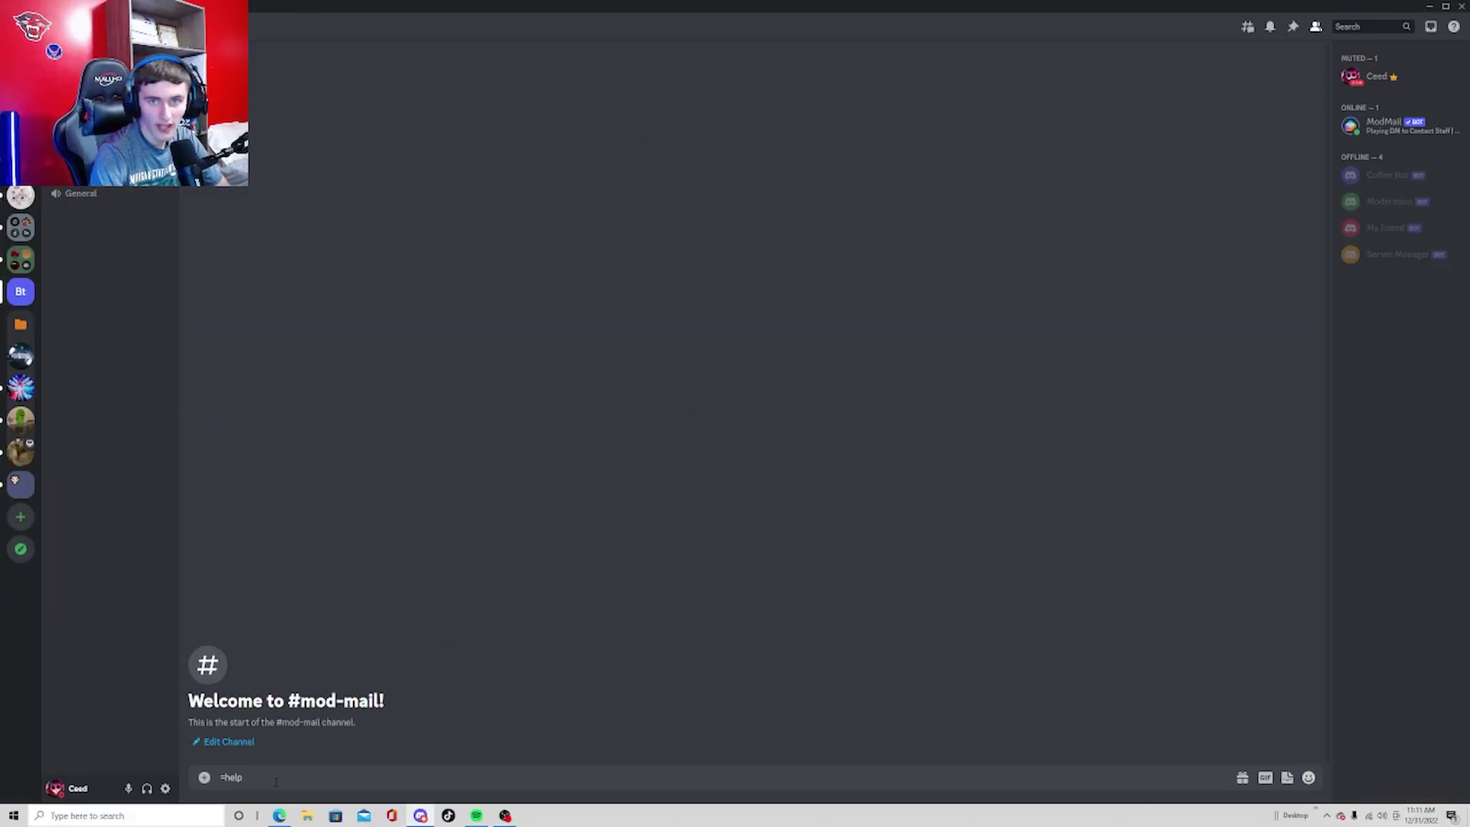
key(Return)
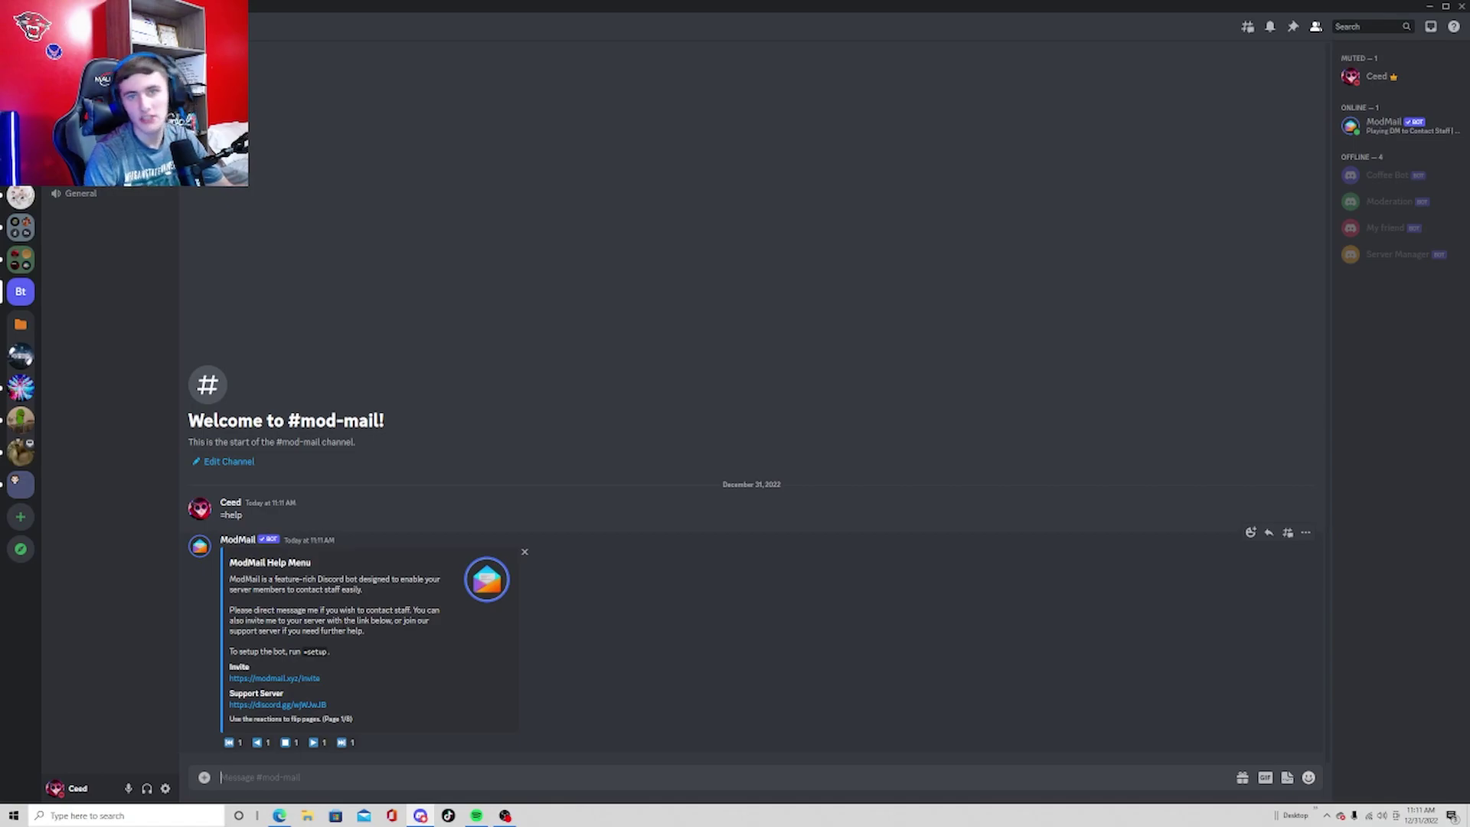
drag(304, 651, 328, 652)
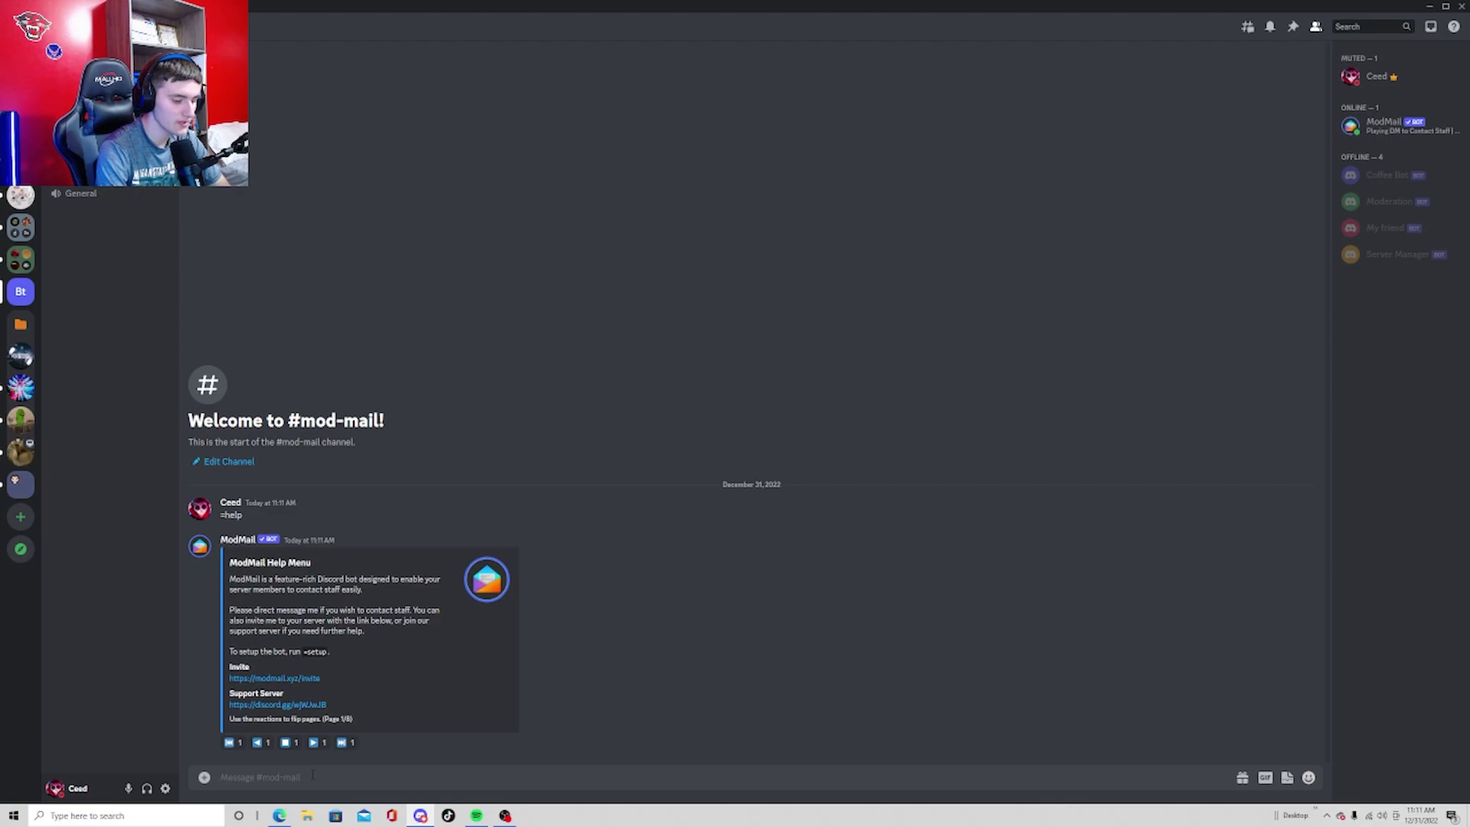
Run =setup in the mod-mail channel and find the staff access command in the bot's reply
text(=setup)
key(Return)
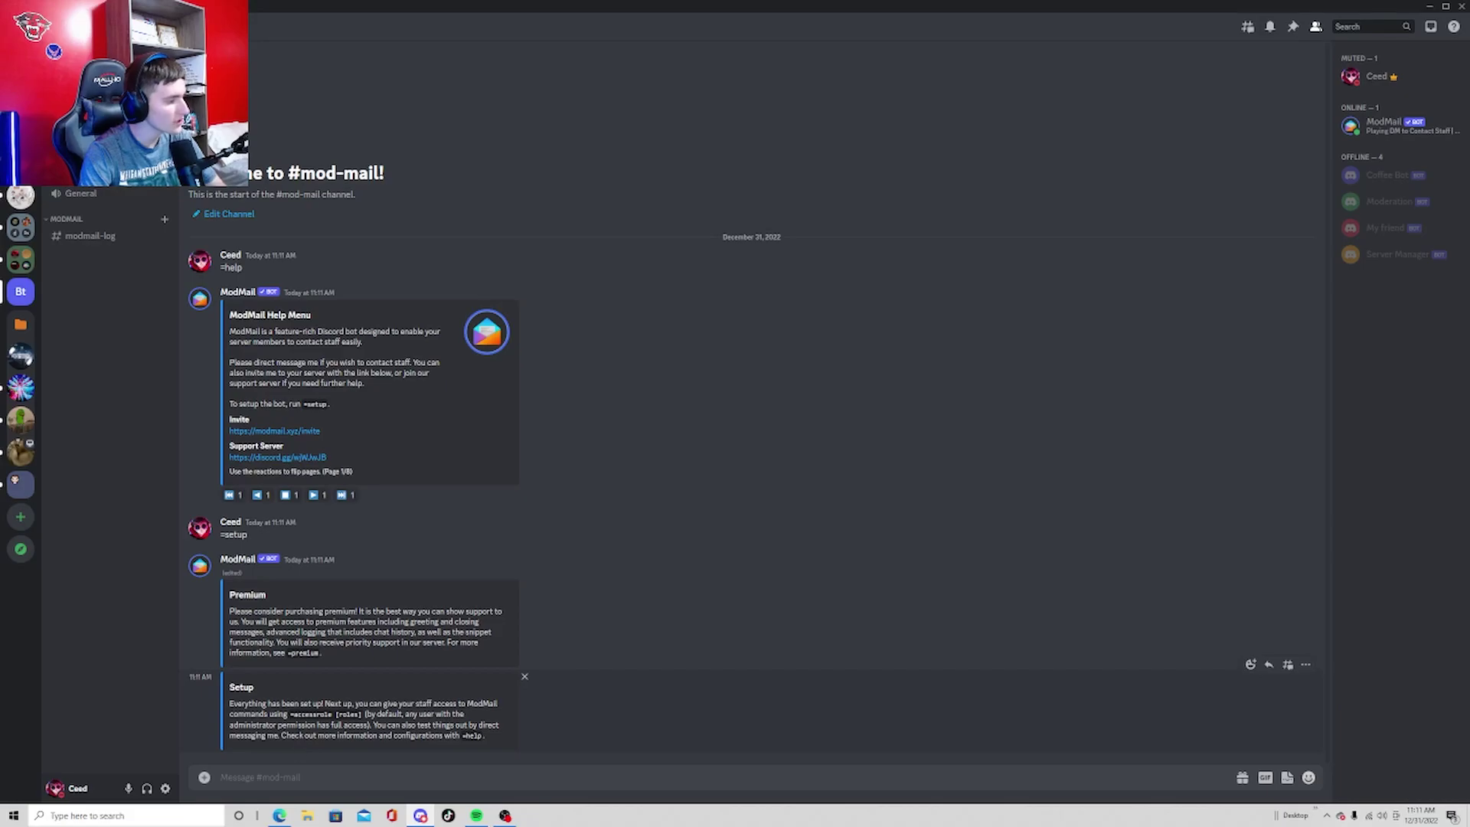
drag(290, 715, 363, 715)
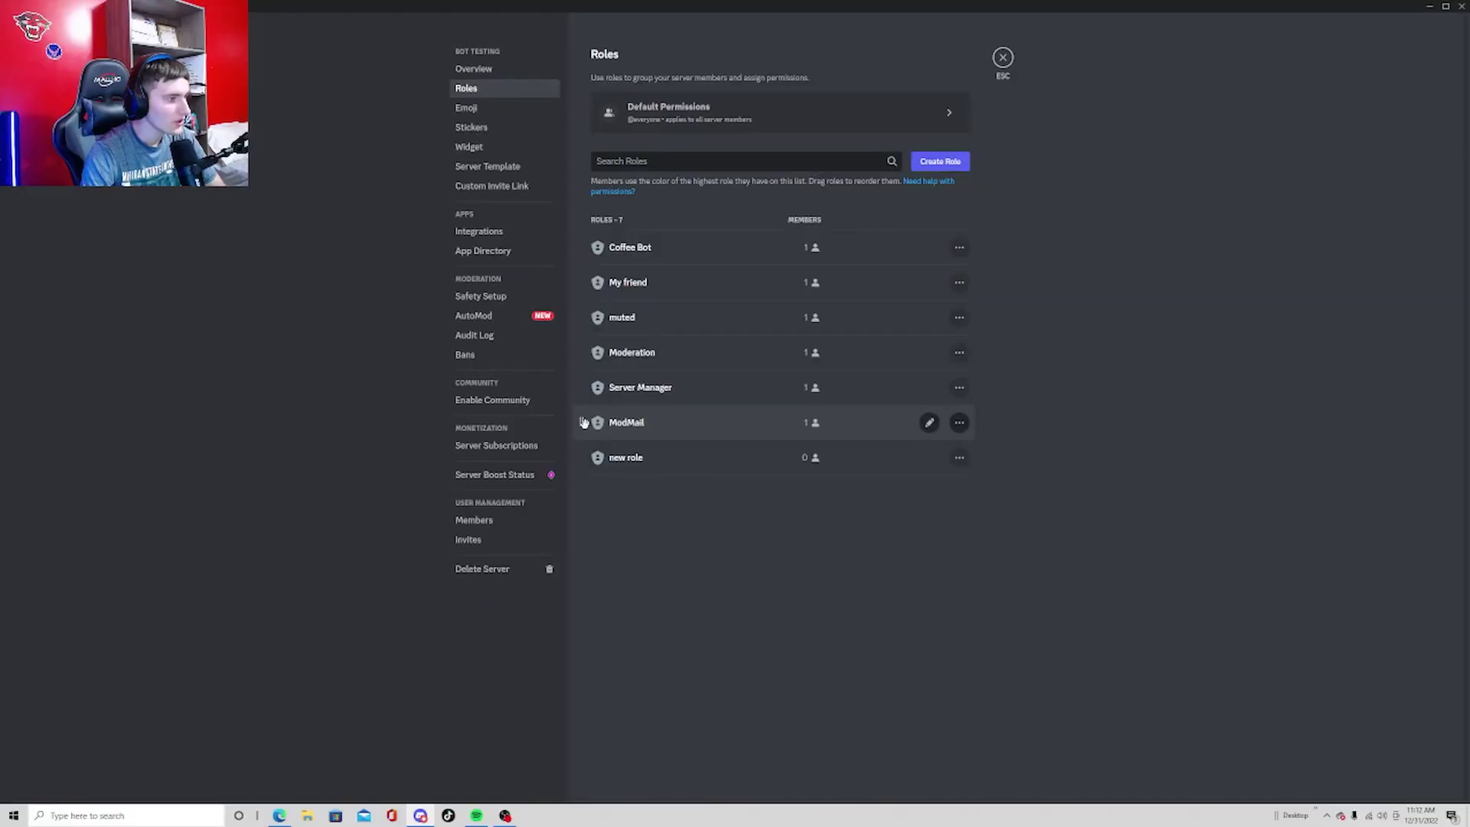
Reorder the server roles so ModMail sits directly below Coffee Bot and "new role" directly below ModMail
drag(589, 423, 602, 277)
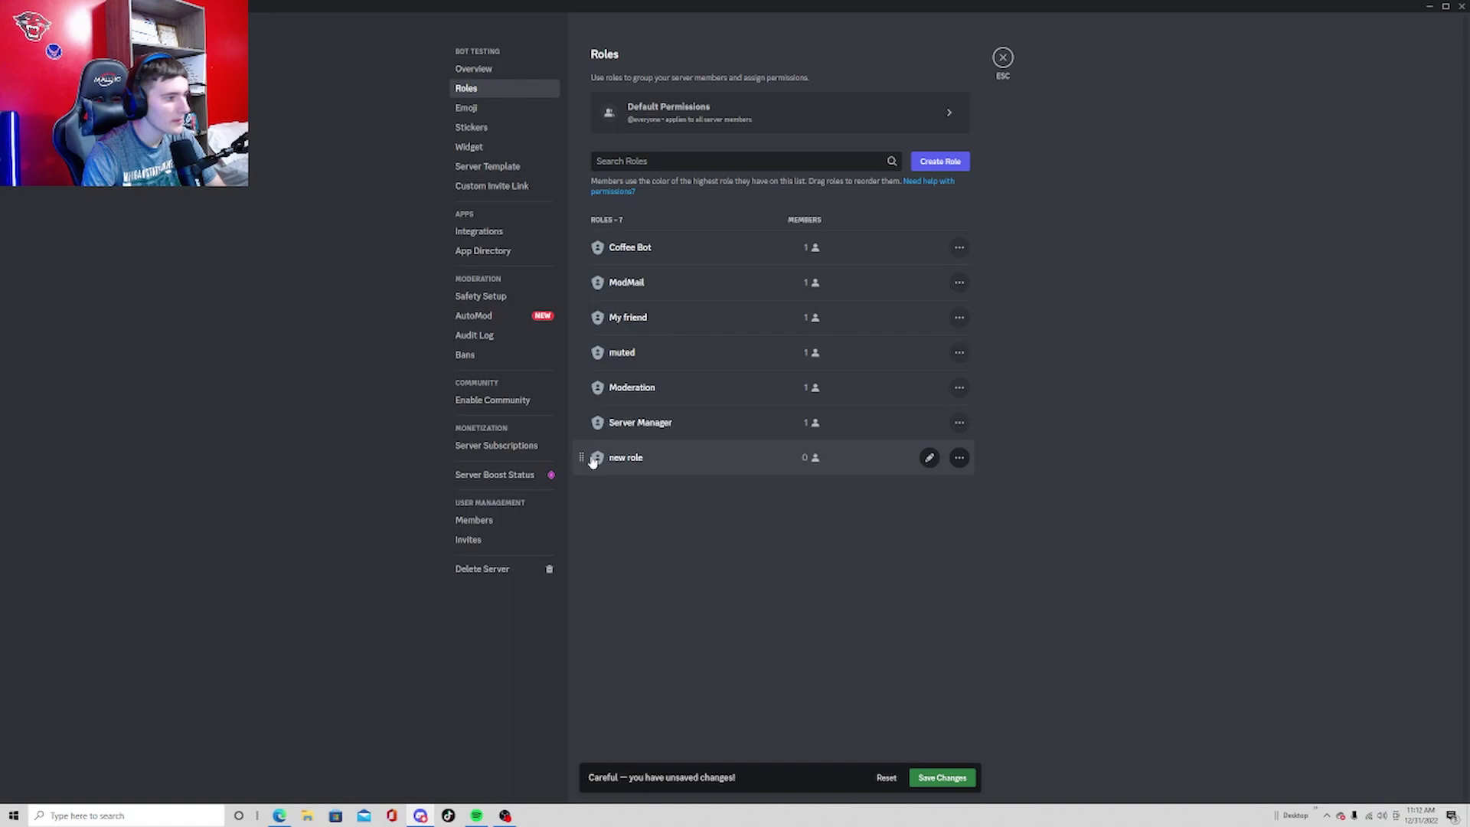
drag(590, 458, 594, 312)
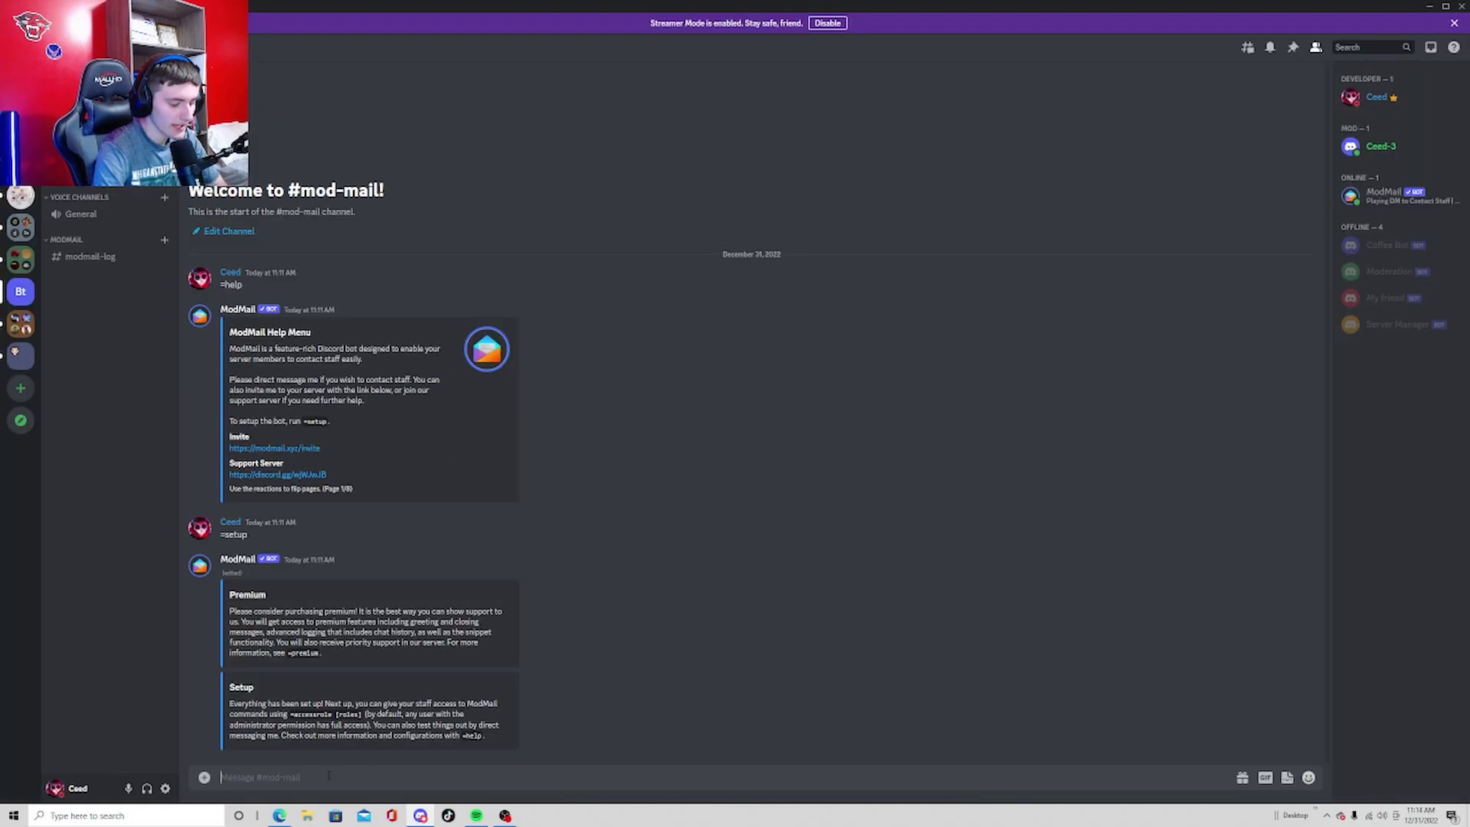
text(=)
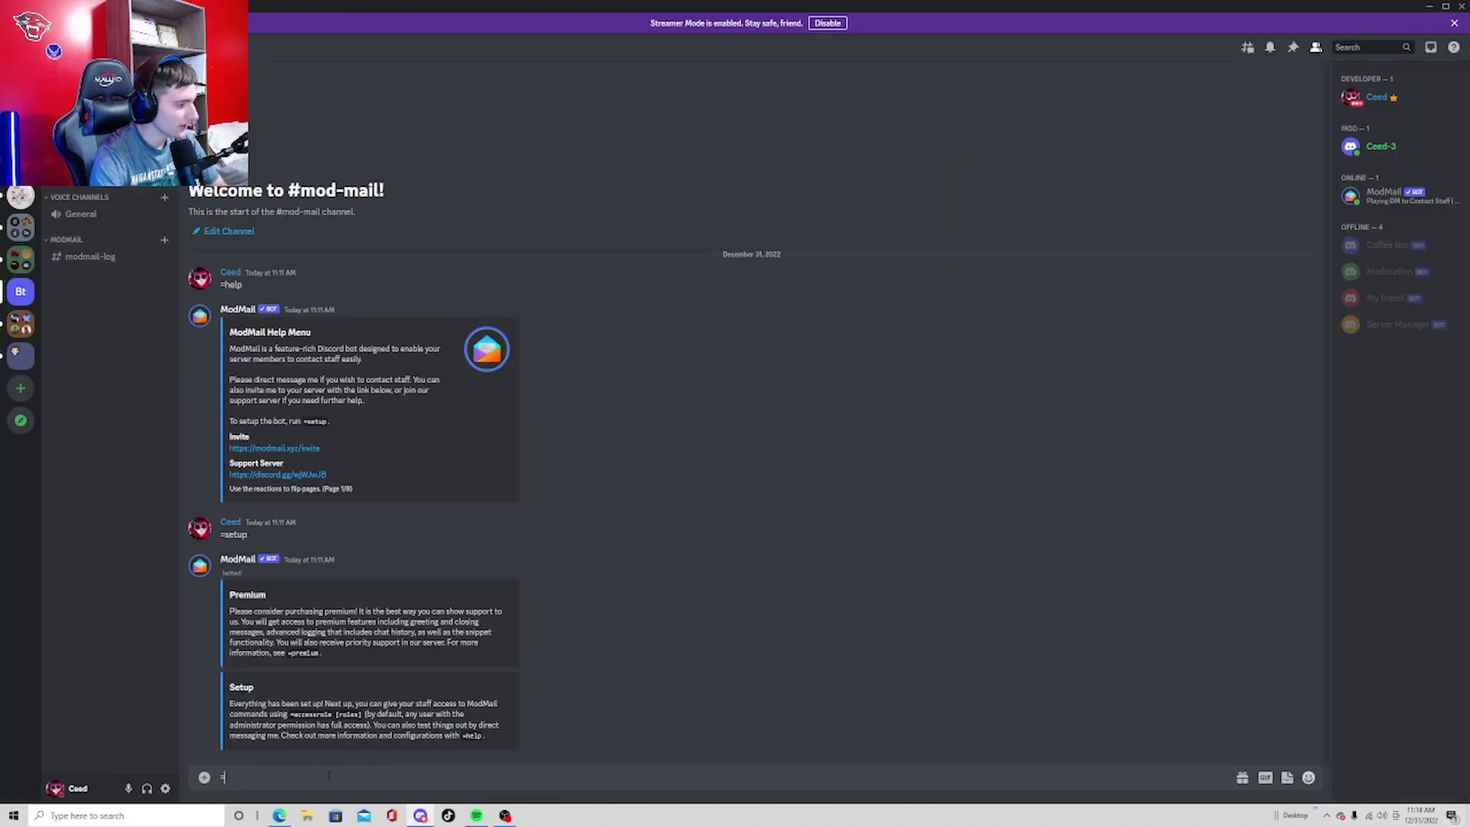
text(accessro)
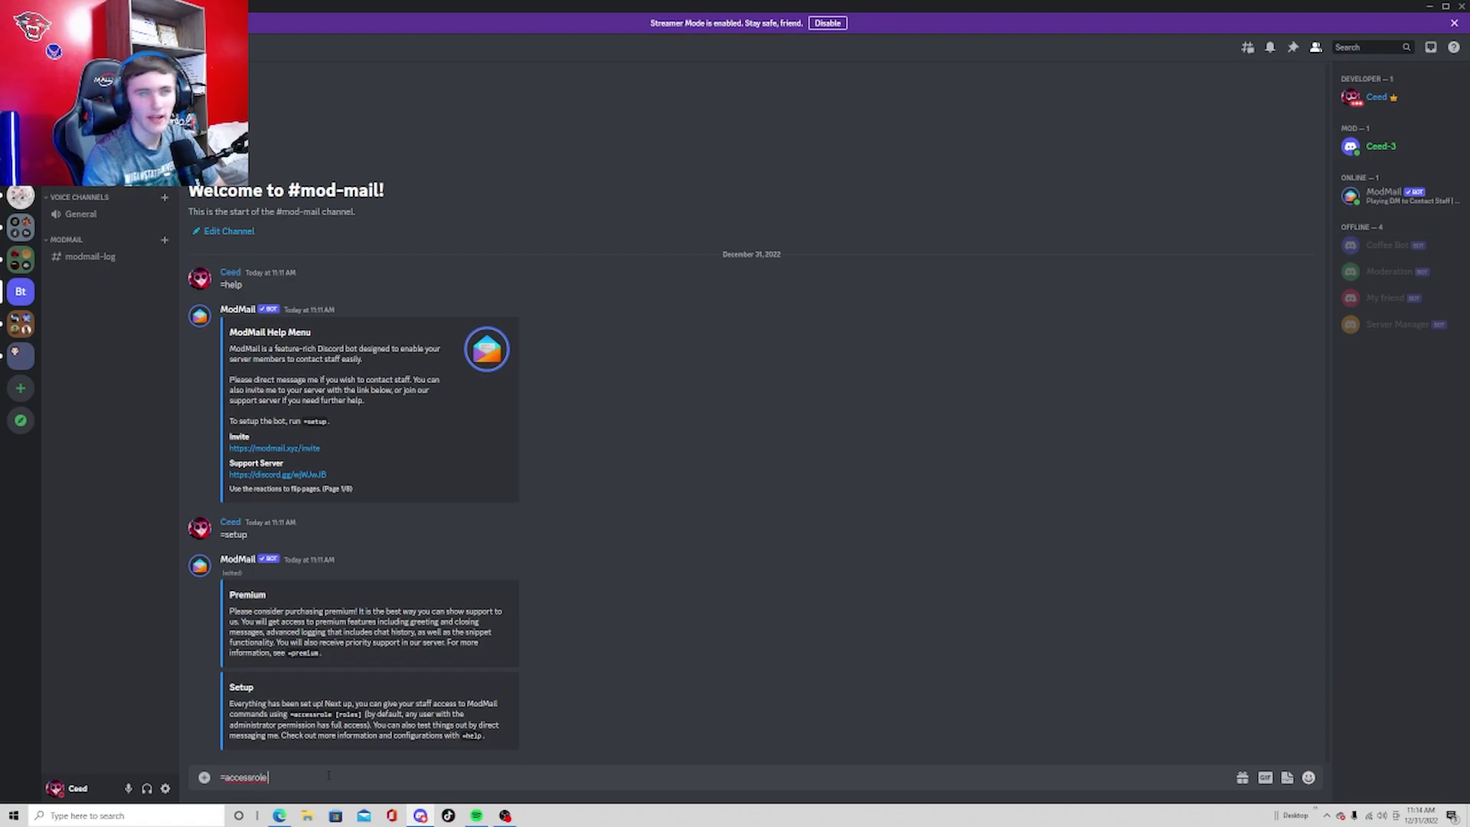
text(le)
text( @)
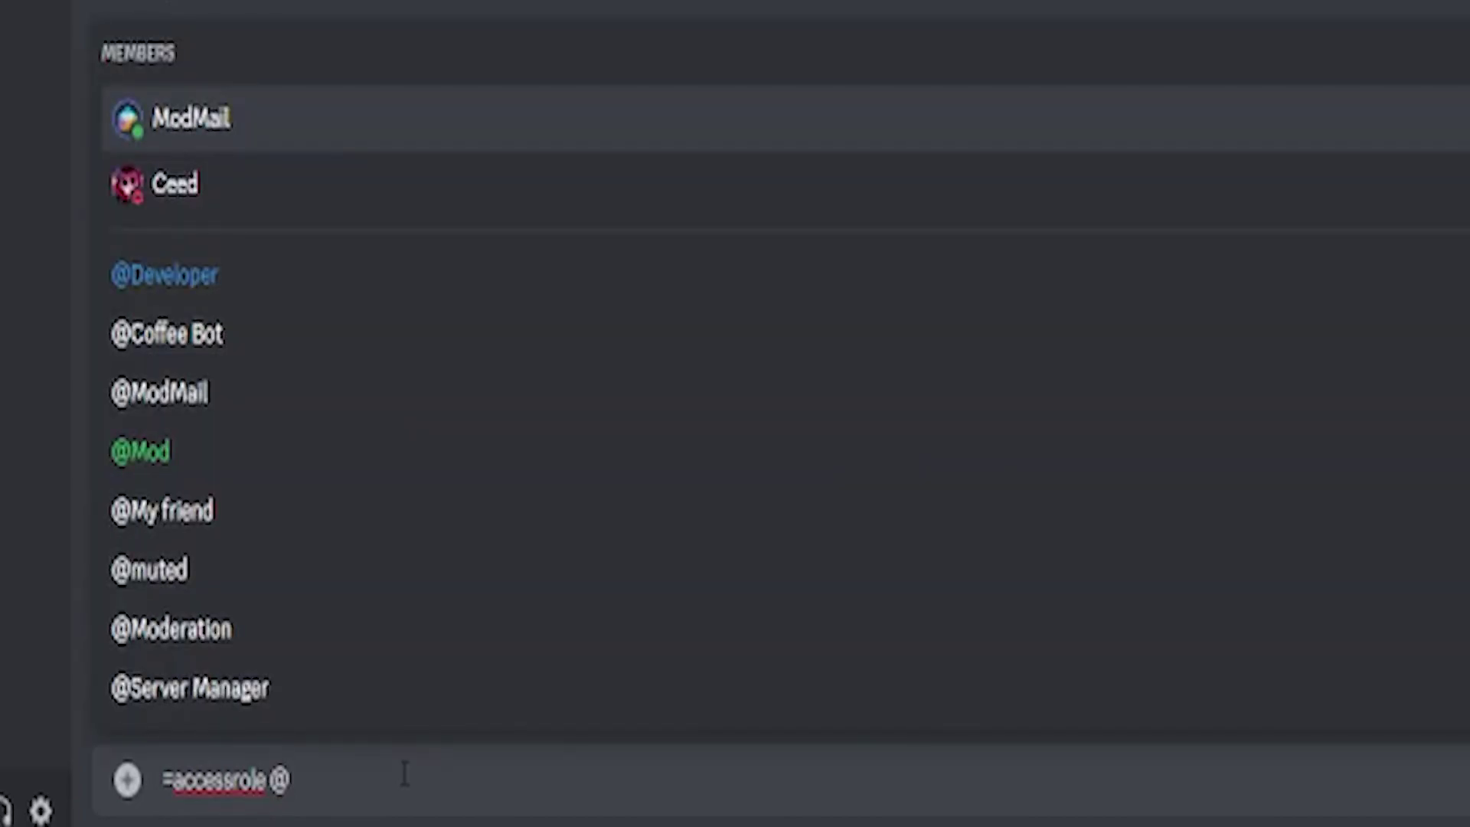
text(mo)
key(Down)
key(Down)
key(Down)
key(Tab)
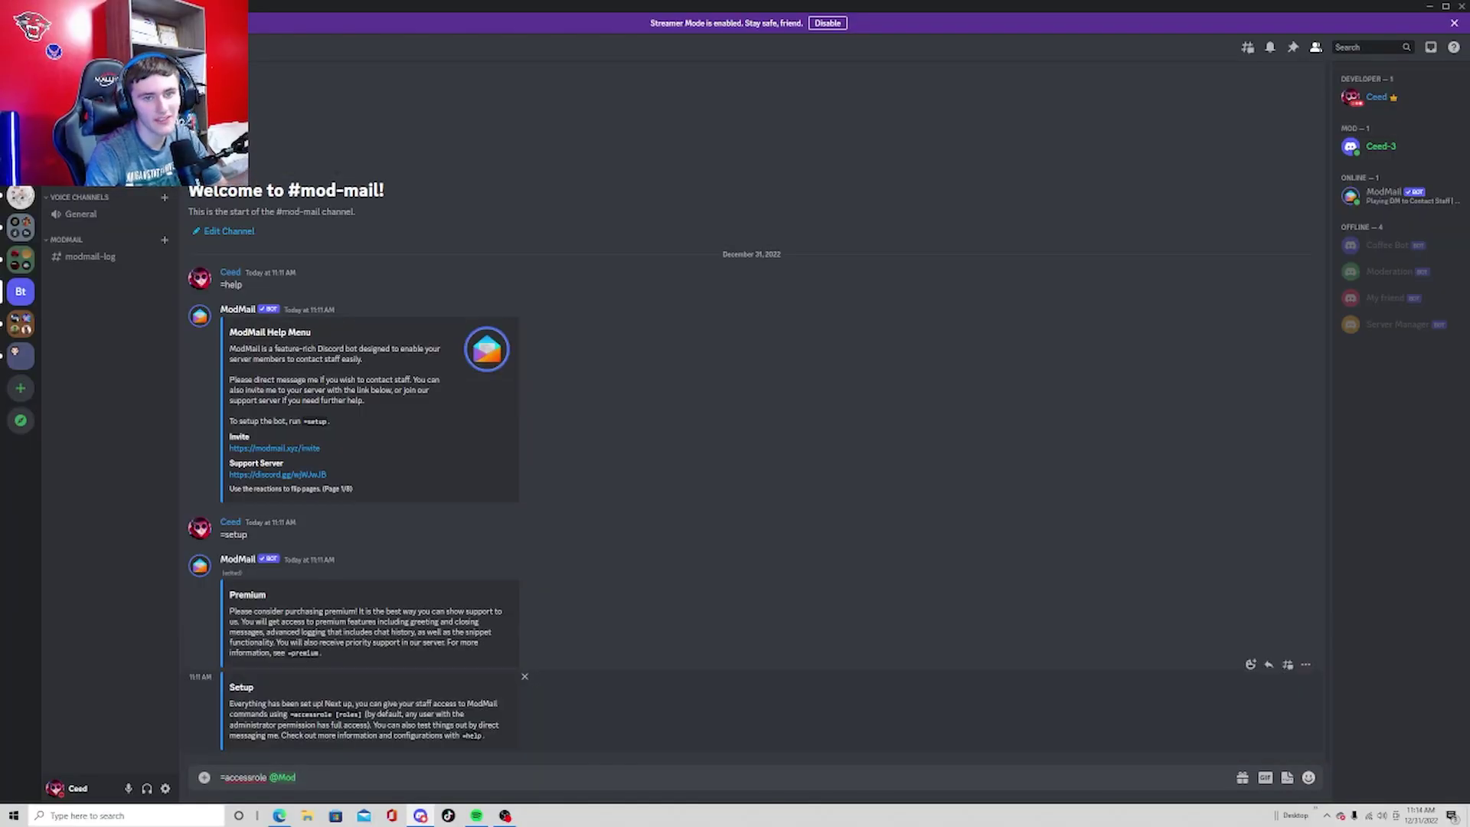
key(Return)
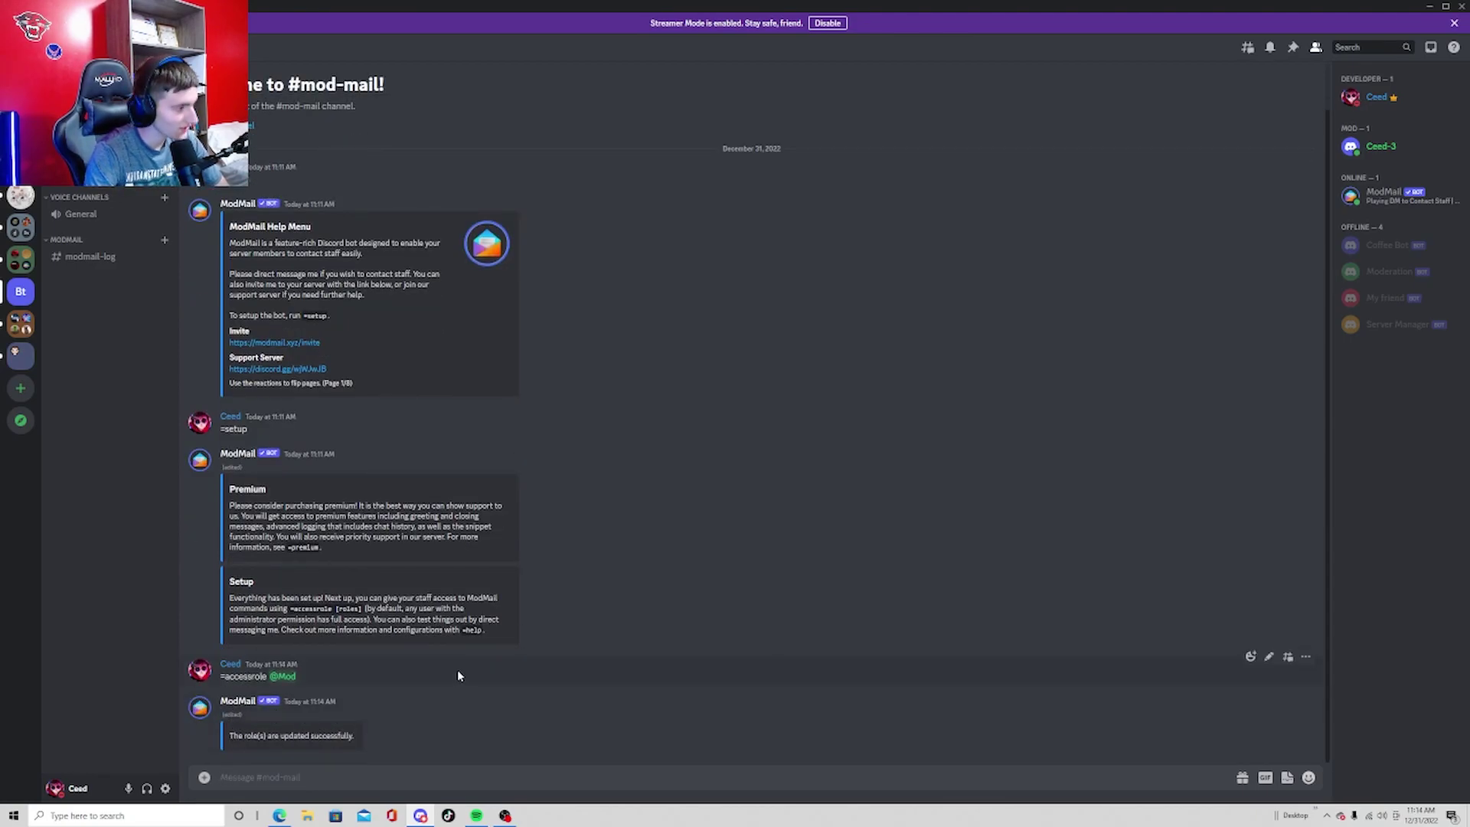
Go to the modmail-log channel, open a direct message with the ModMail bot and send "Hello, I need your help with something"
key(alt+Down)
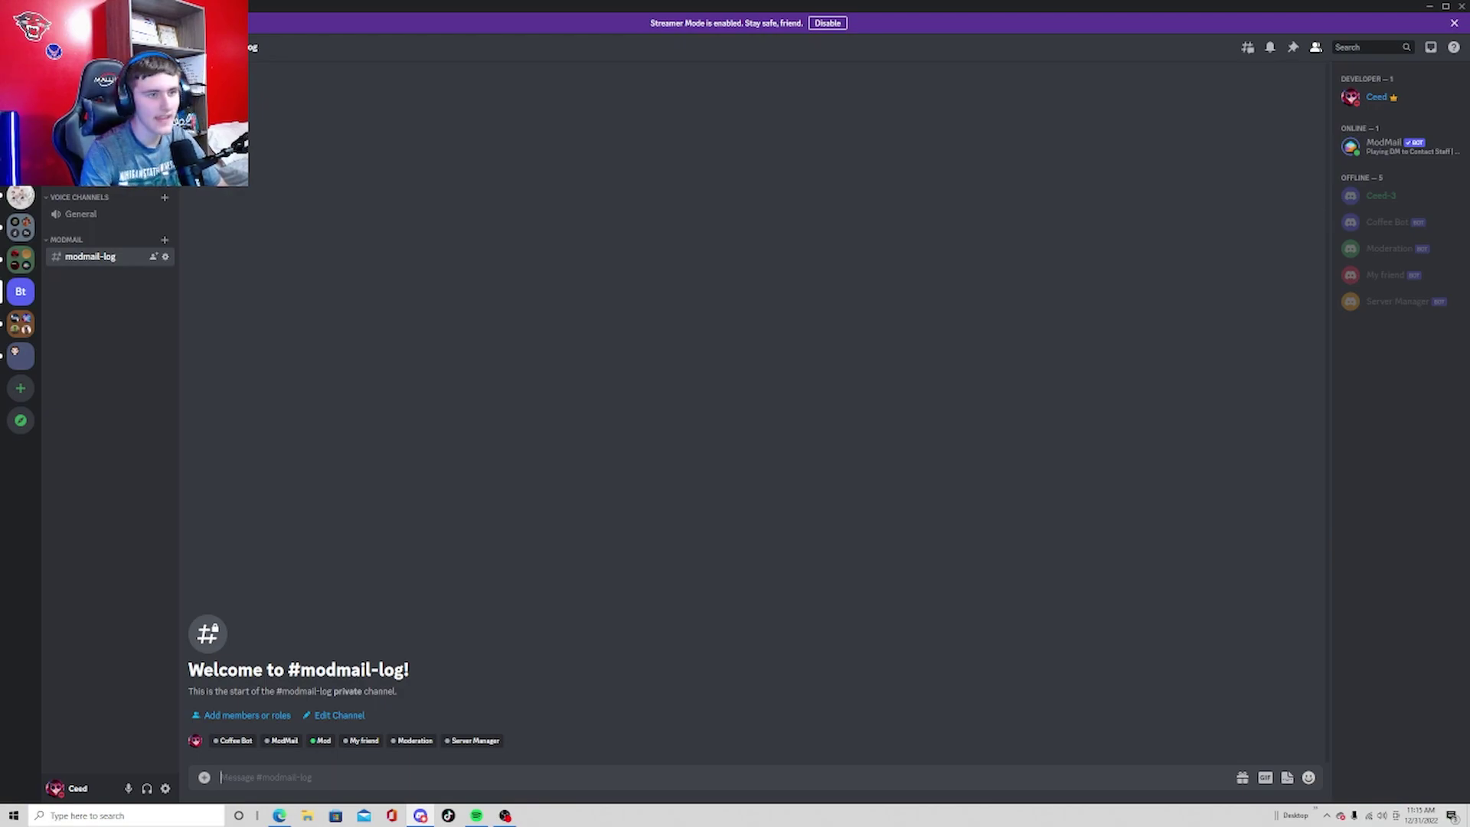
click(1374, 144)
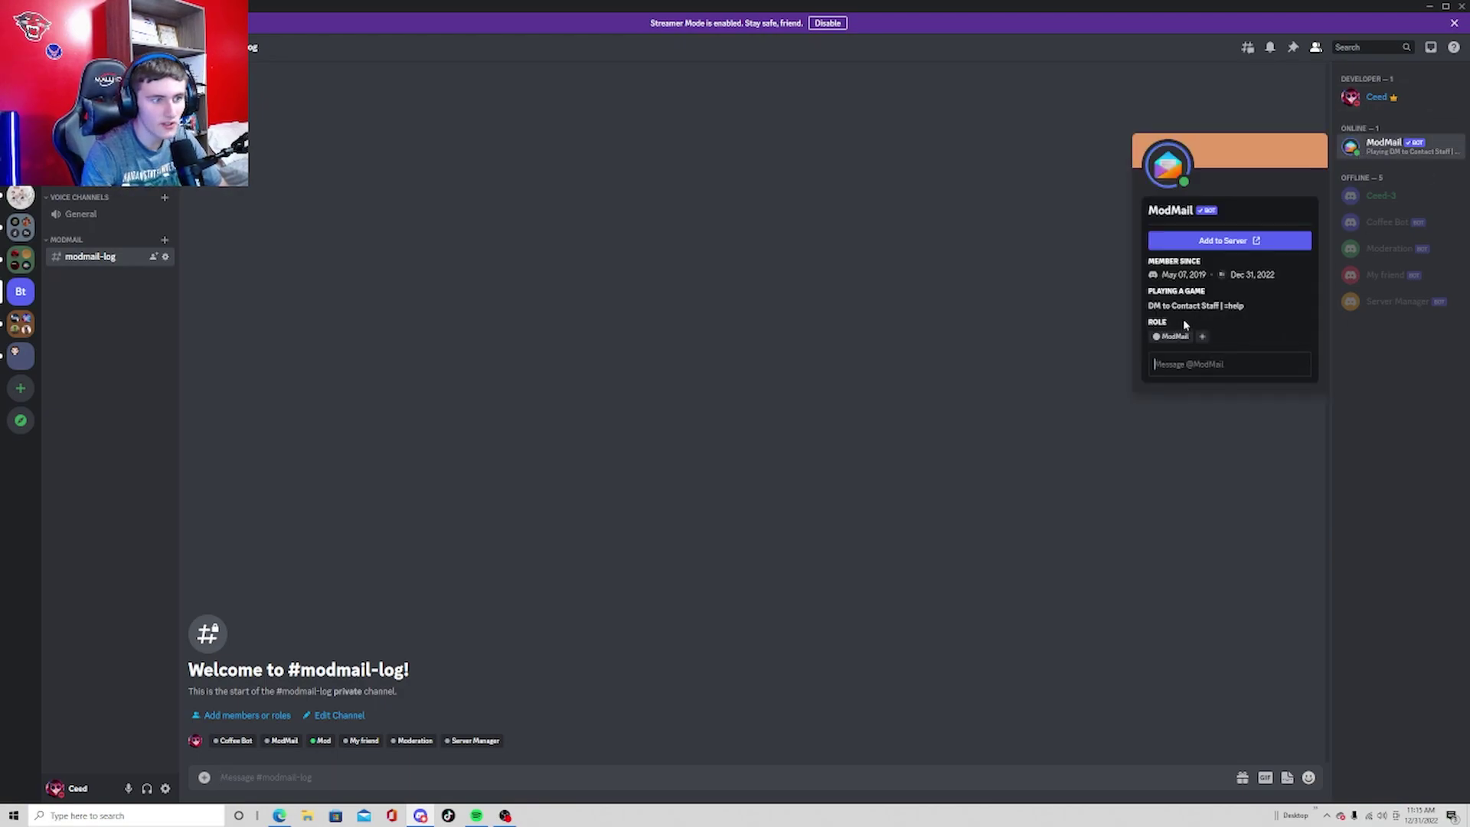
click(1177, 166)
text(Hello, I)
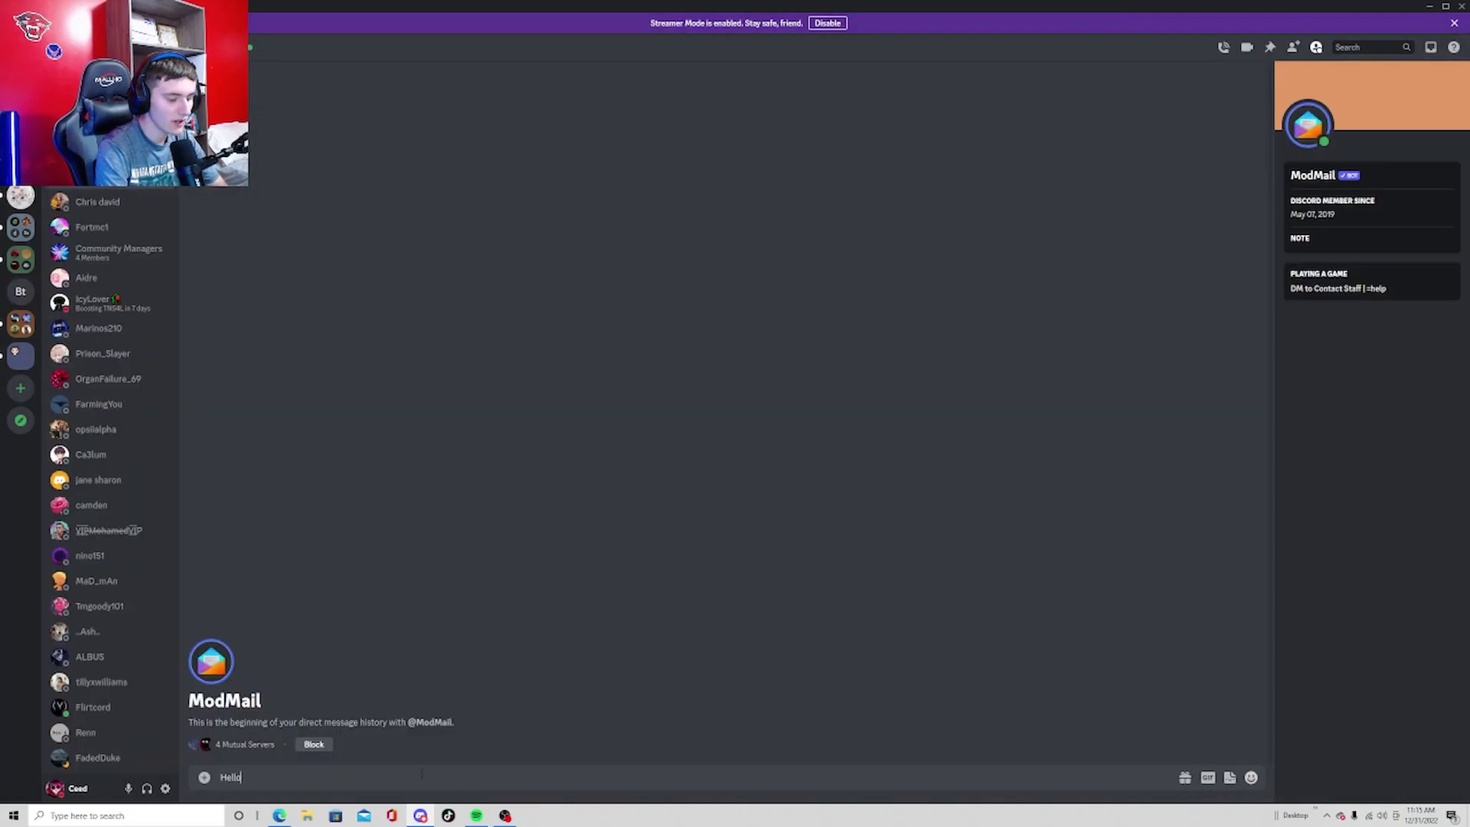
text( need y)
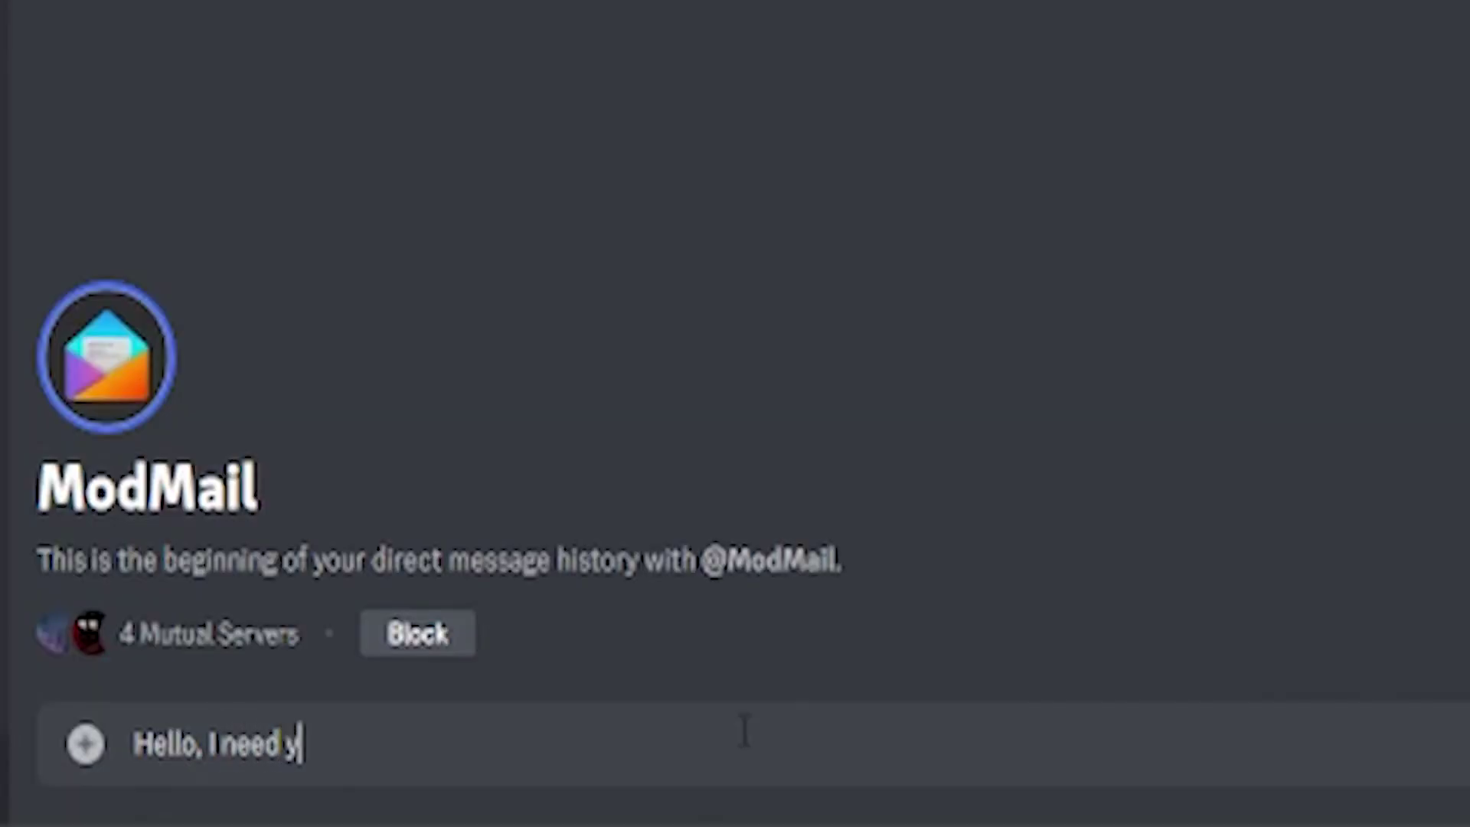
text(our help with)
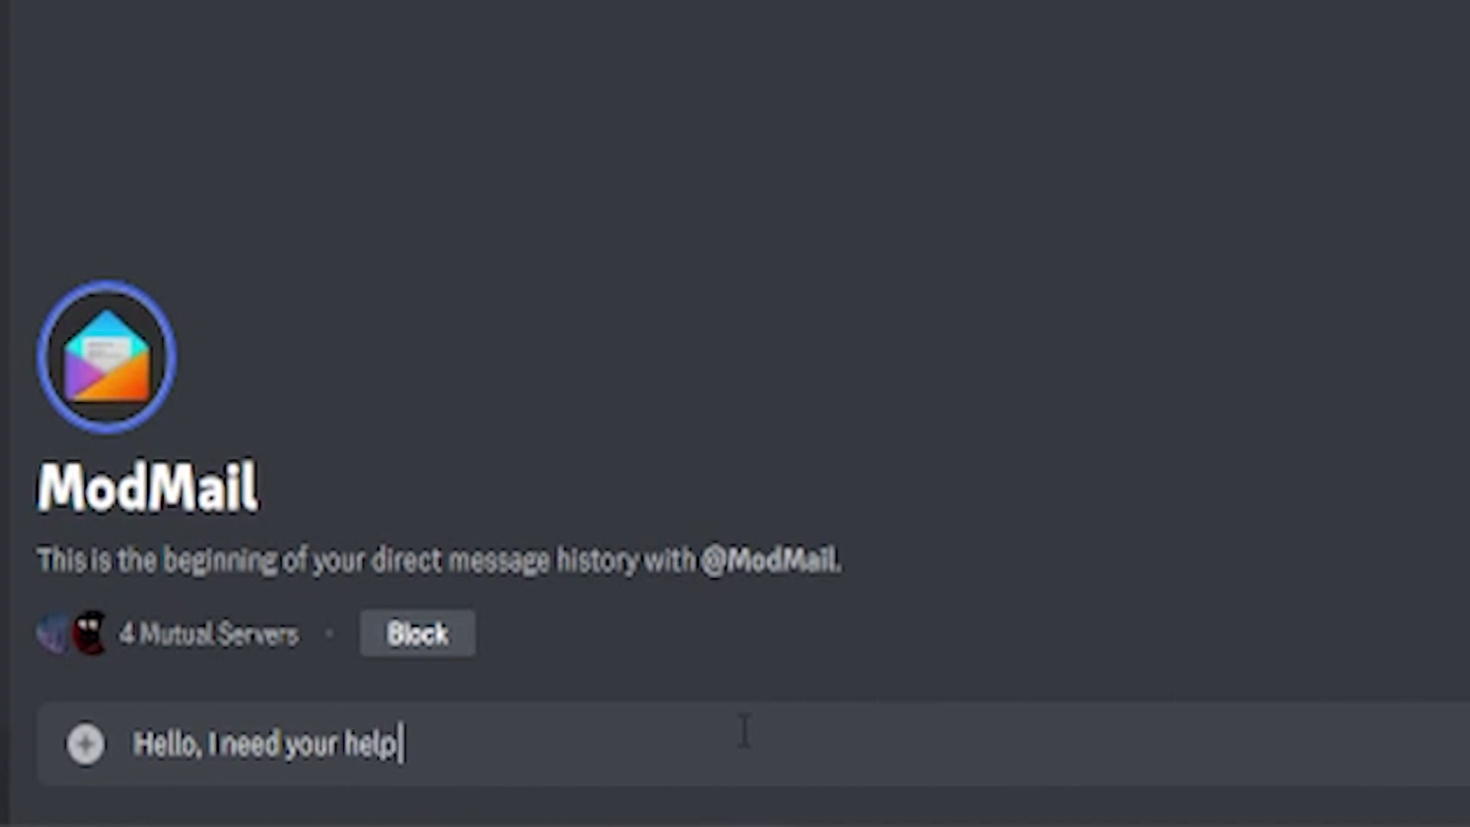
text( something)
key(Return)
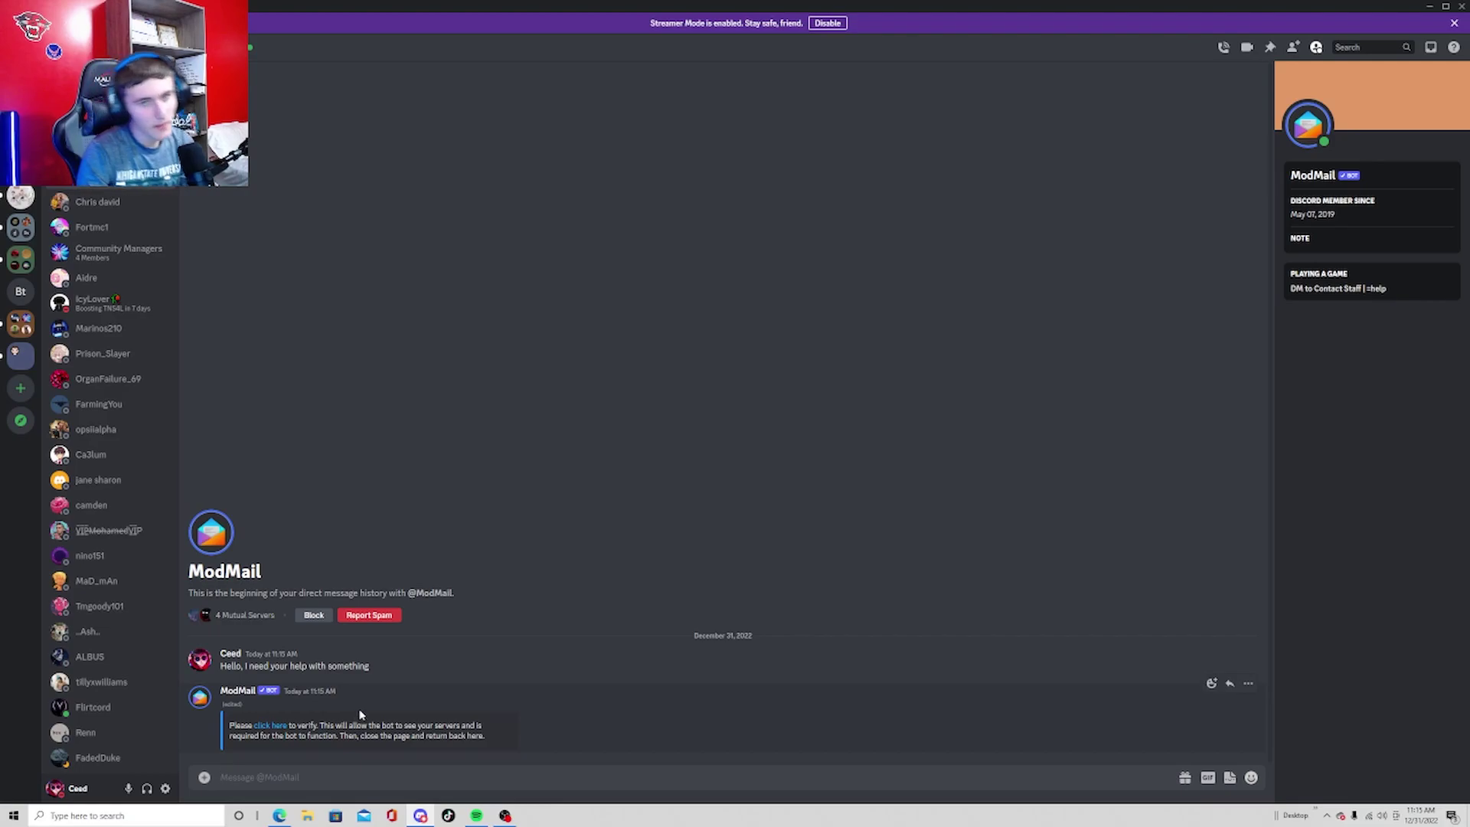
Complete ModMail's account verification through the link in its reply, authorizing server access, and return to Discord
click(268, 727)
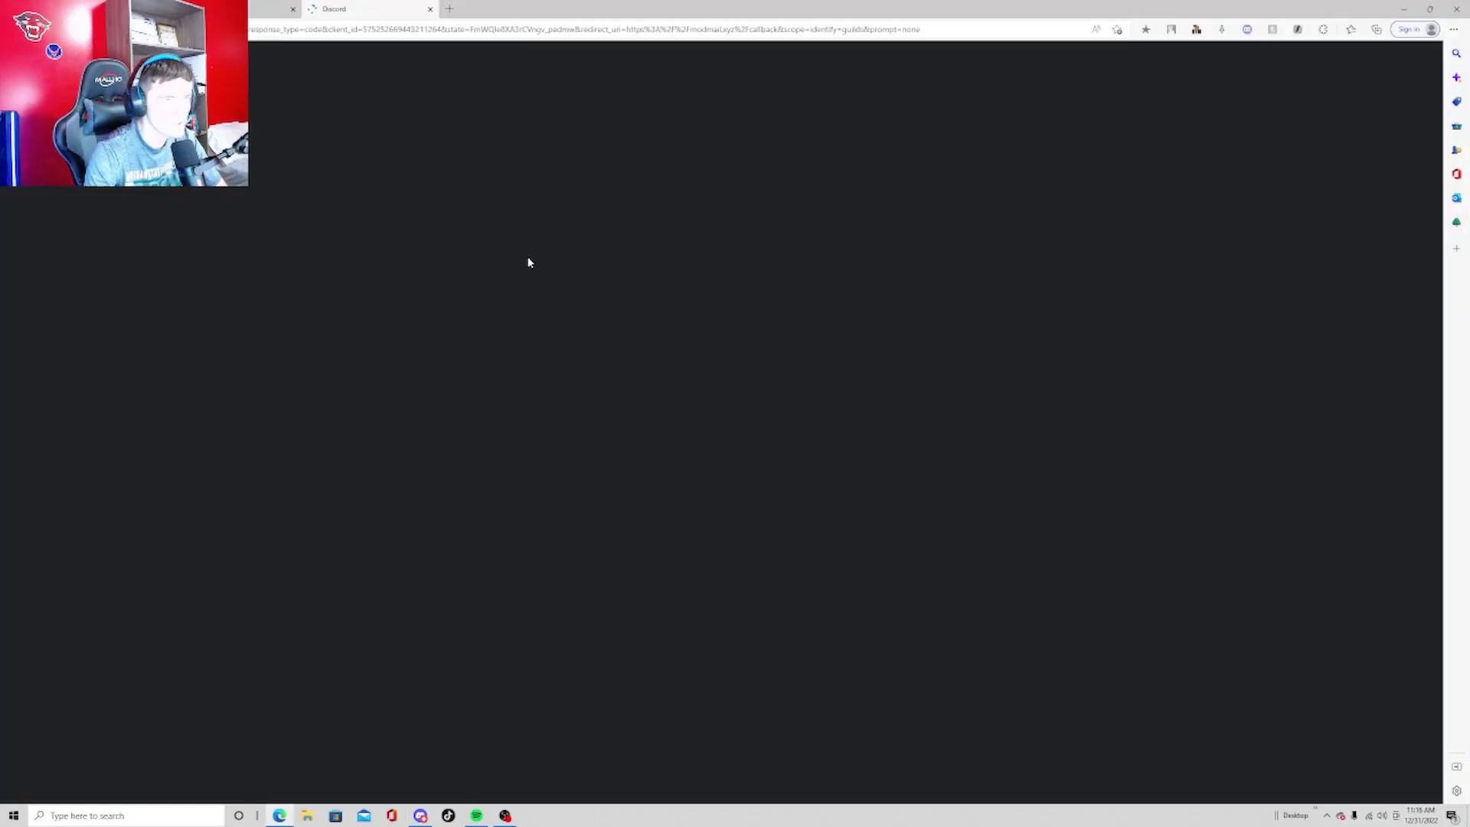
click(502, 610)
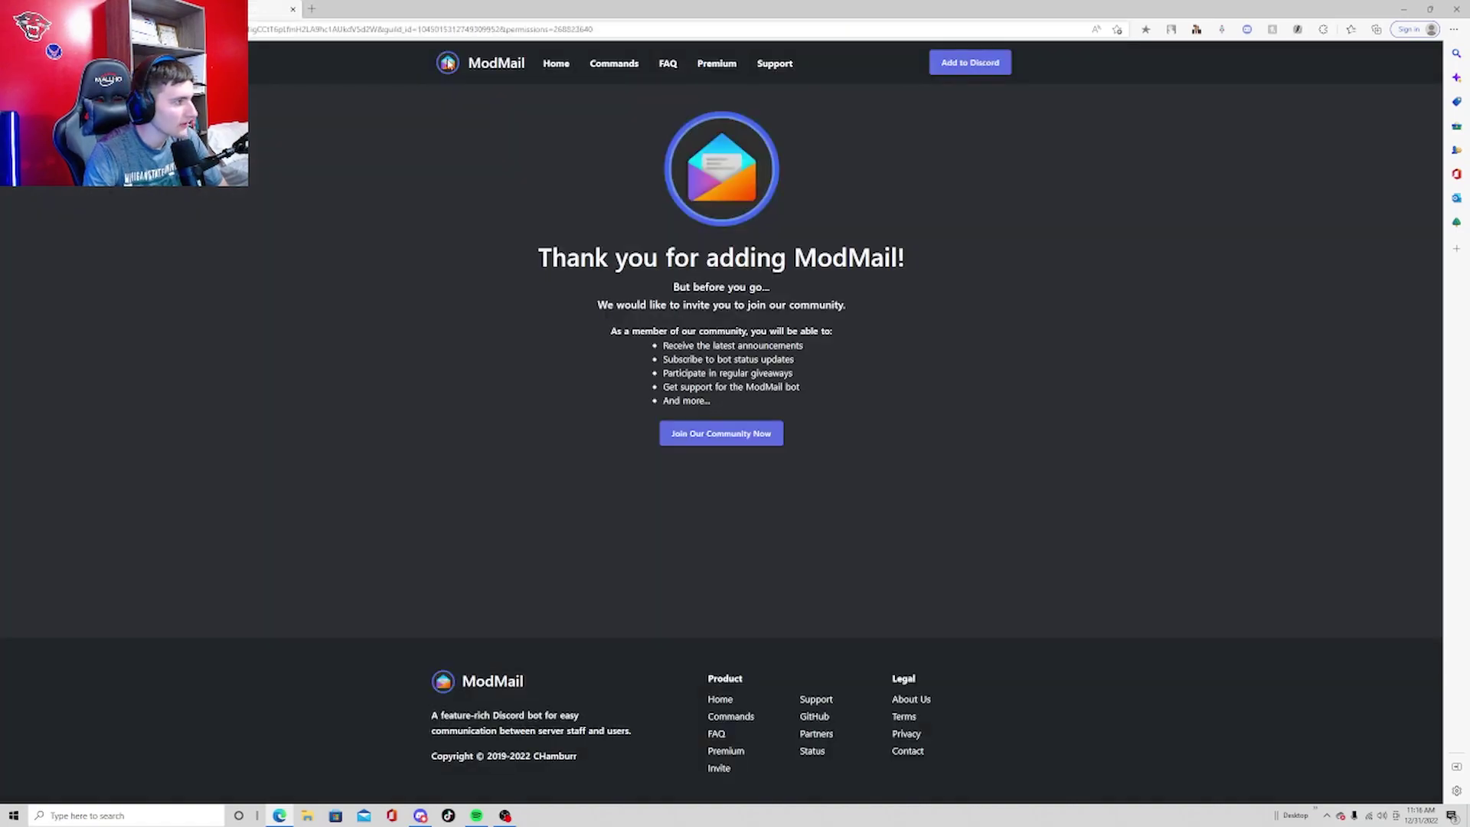
click(420, 816)
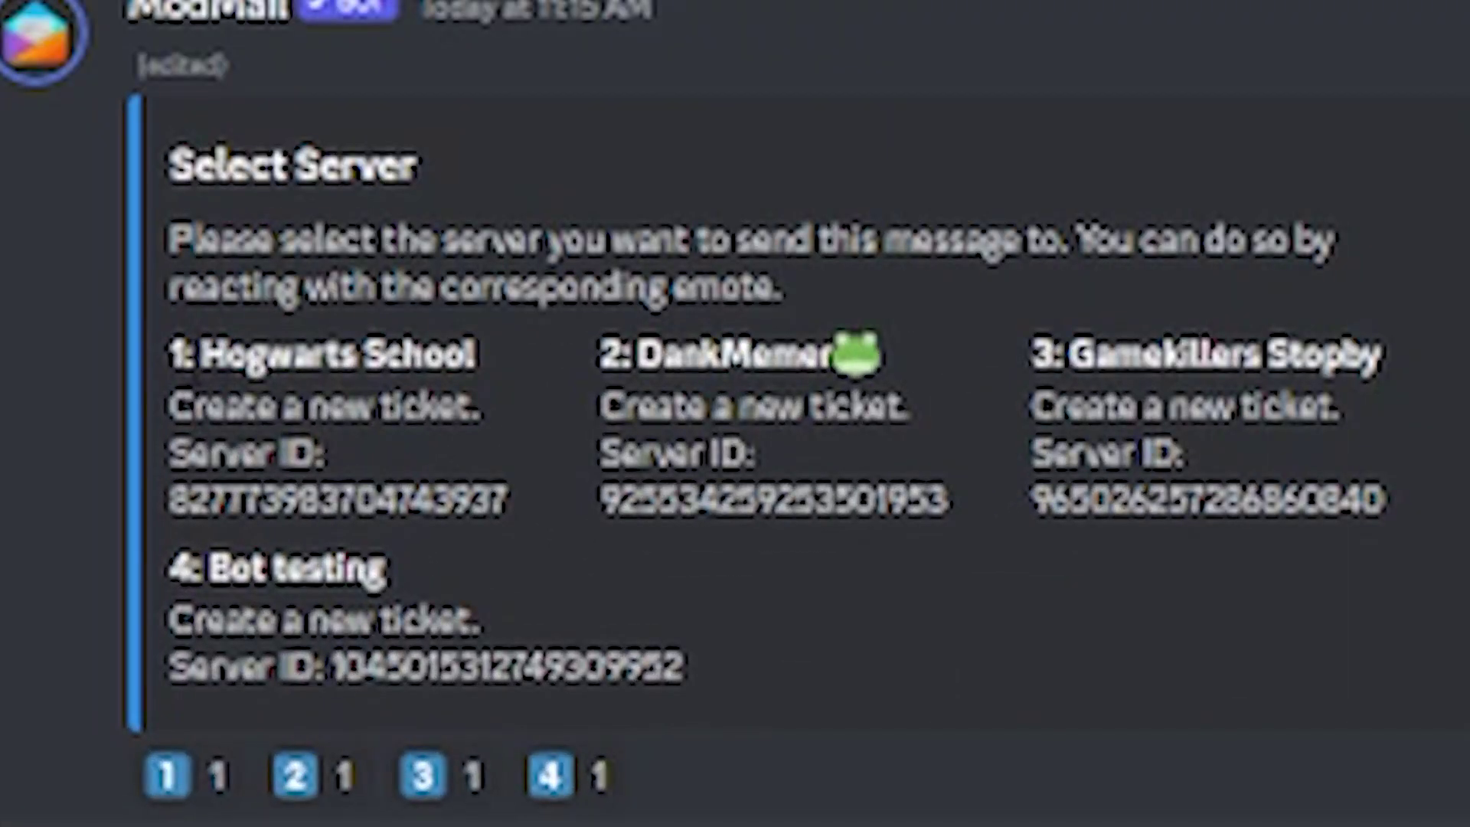
Send the help message to the Bot testing server by choosing option 4, and check the sent-message reply
drag(230, 649, 329, 651)
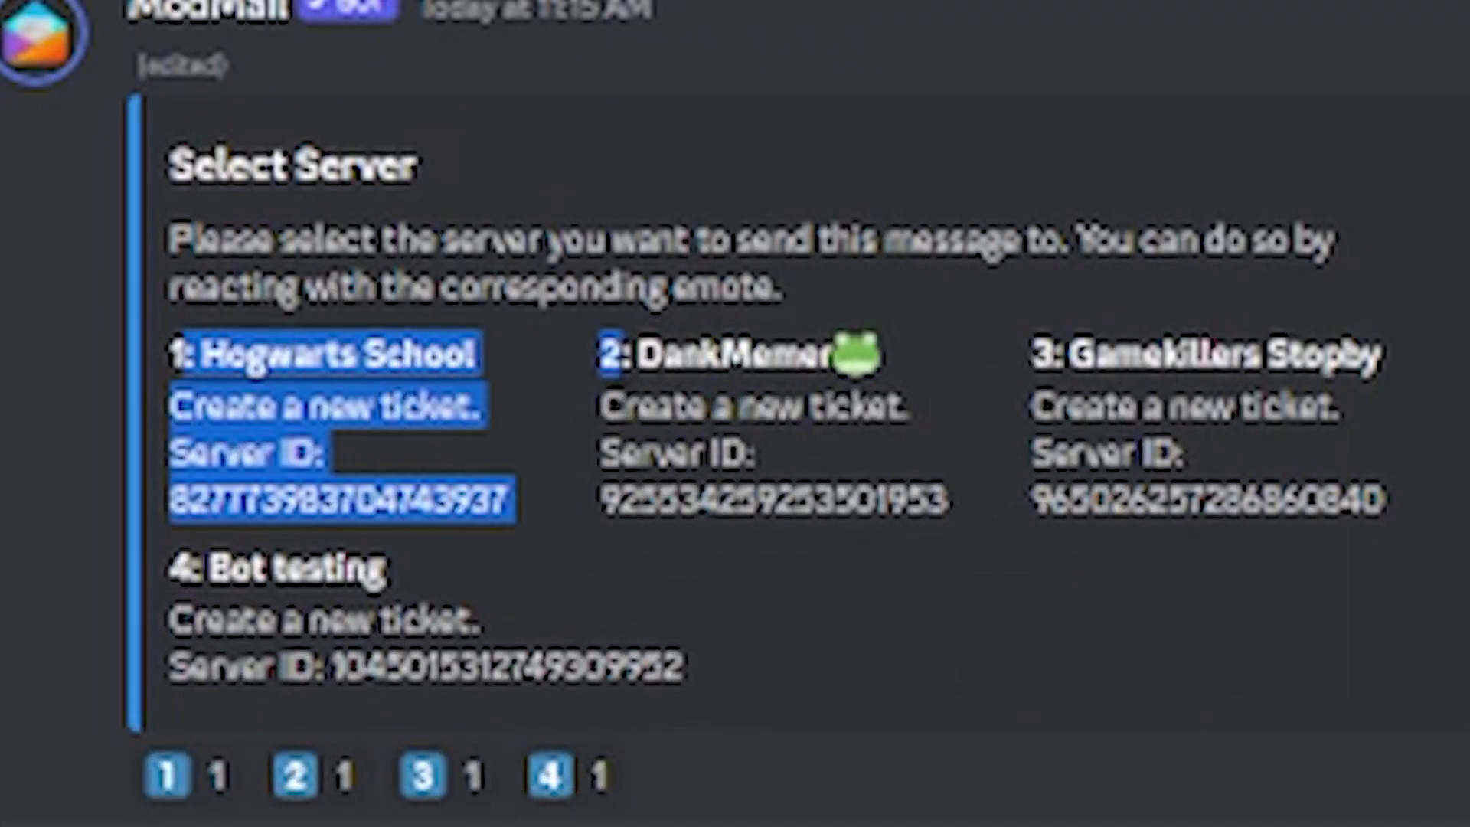
click(811, 402)
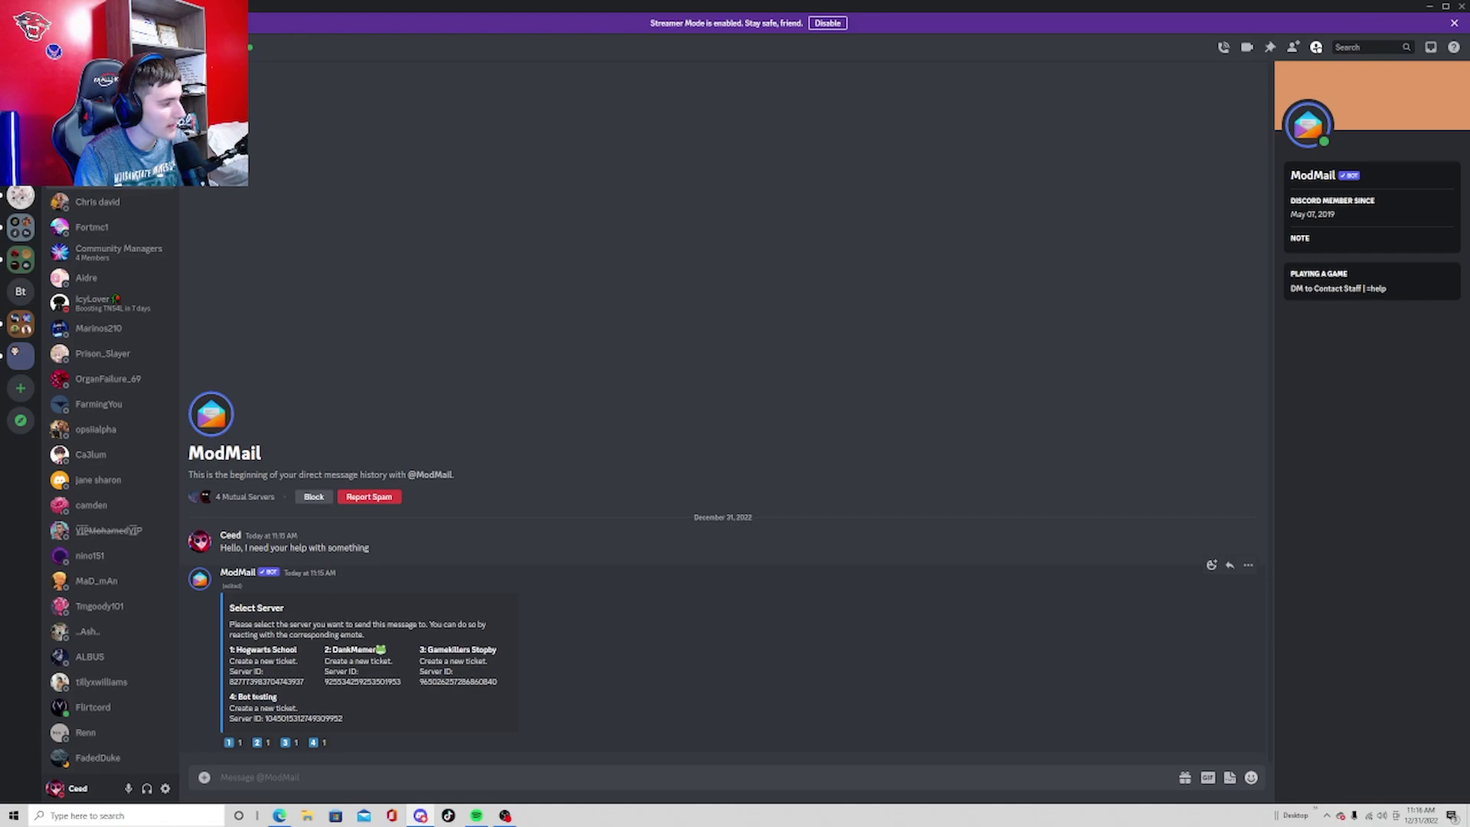
click(317, 744)
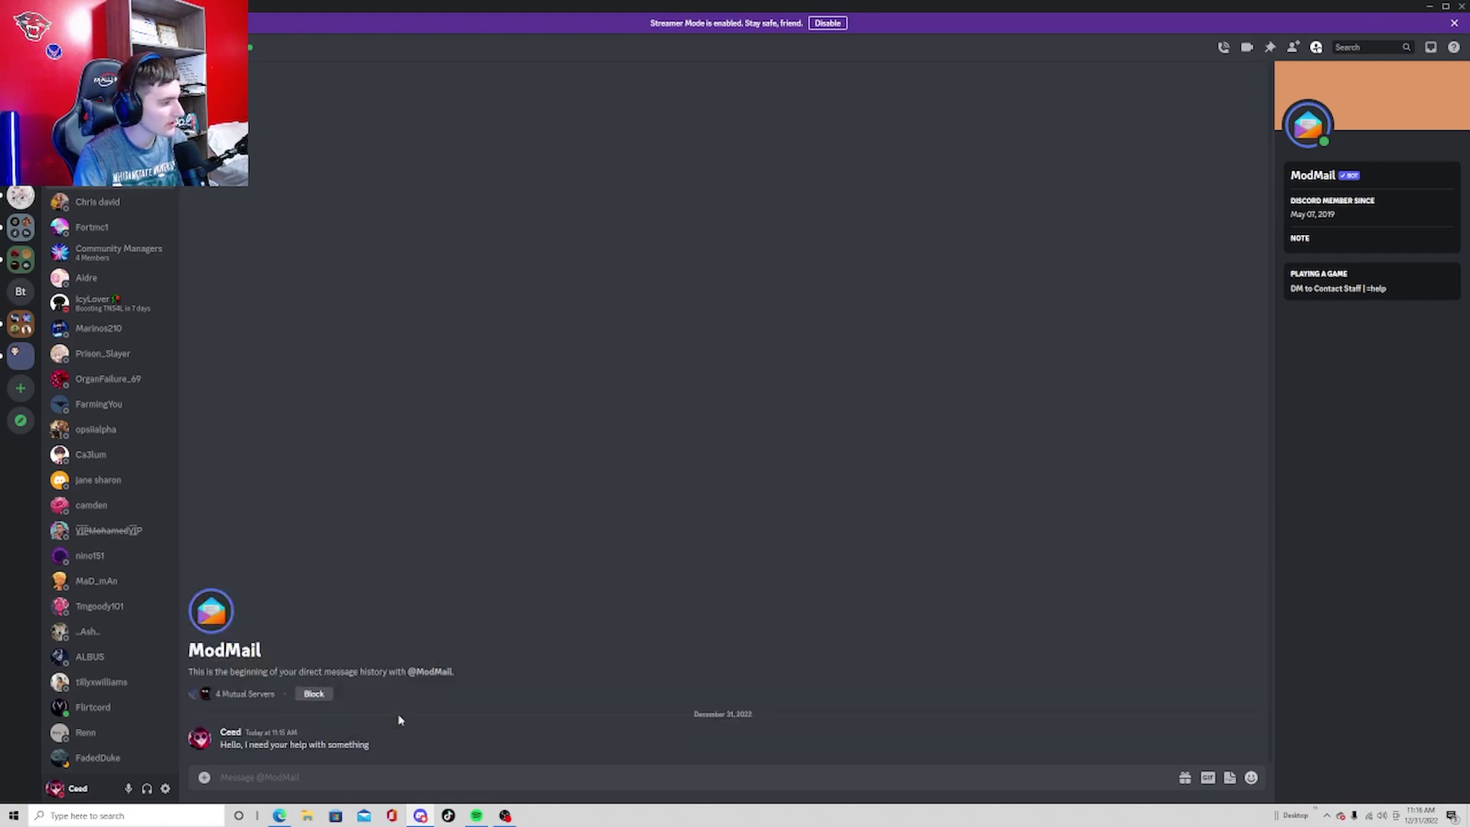
drag(227, 714, 625, 722)
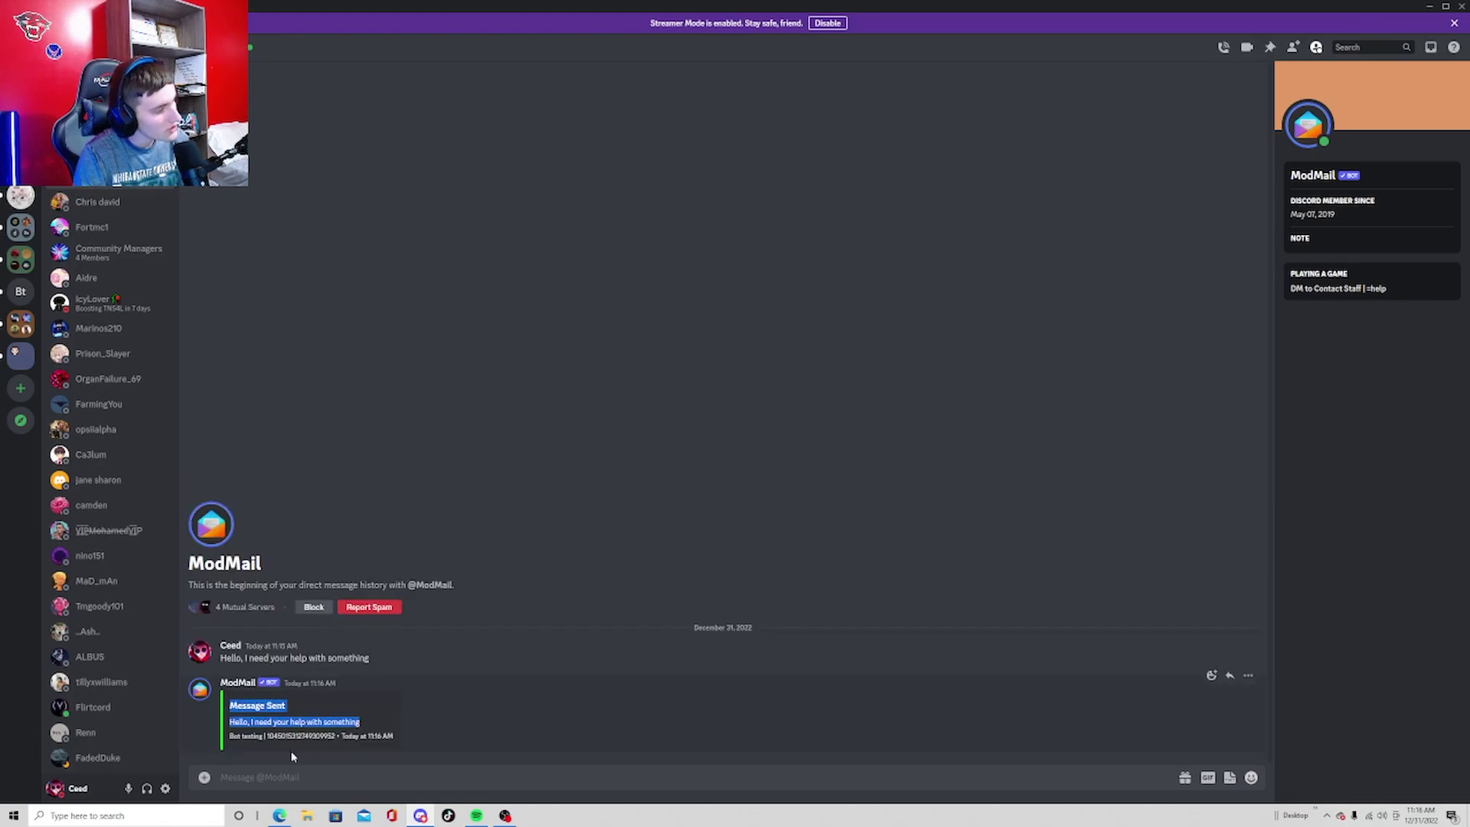
click(299, 746)
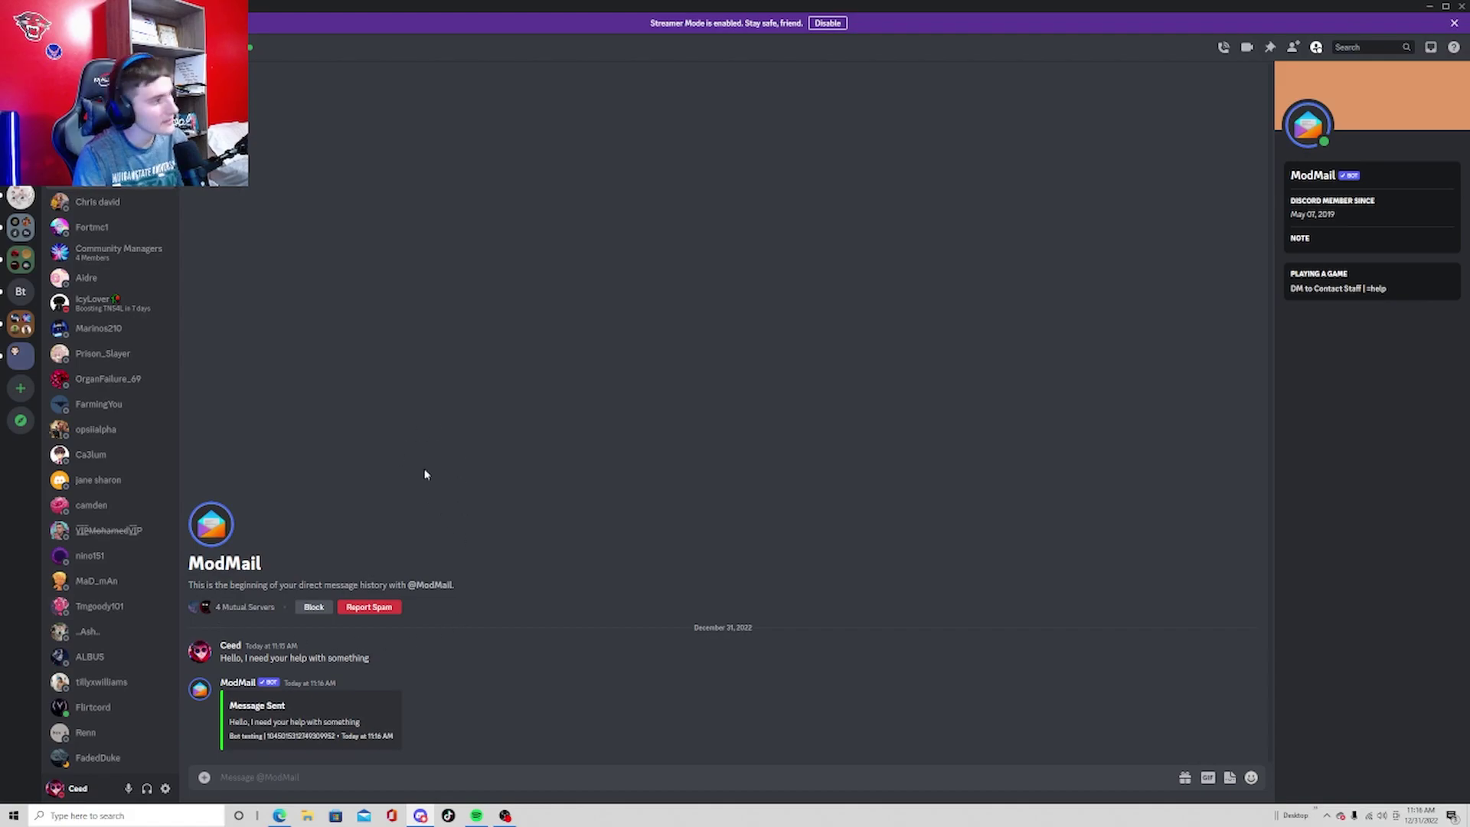
Return to the Bot testing server and examine the new ticket entry in the modmail-log channel
click(21, 291)
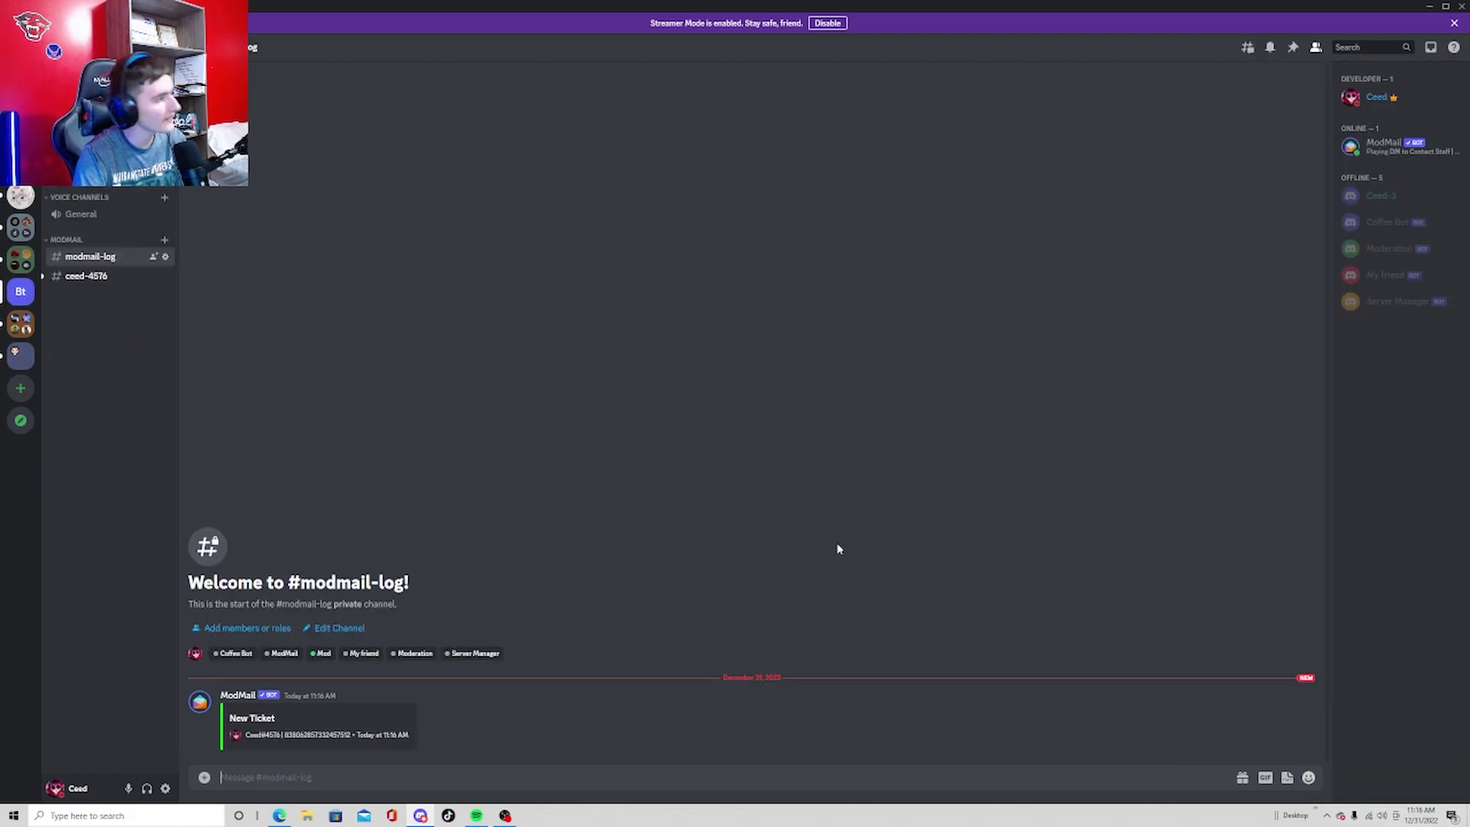
drag(228, 718, 277, 720)
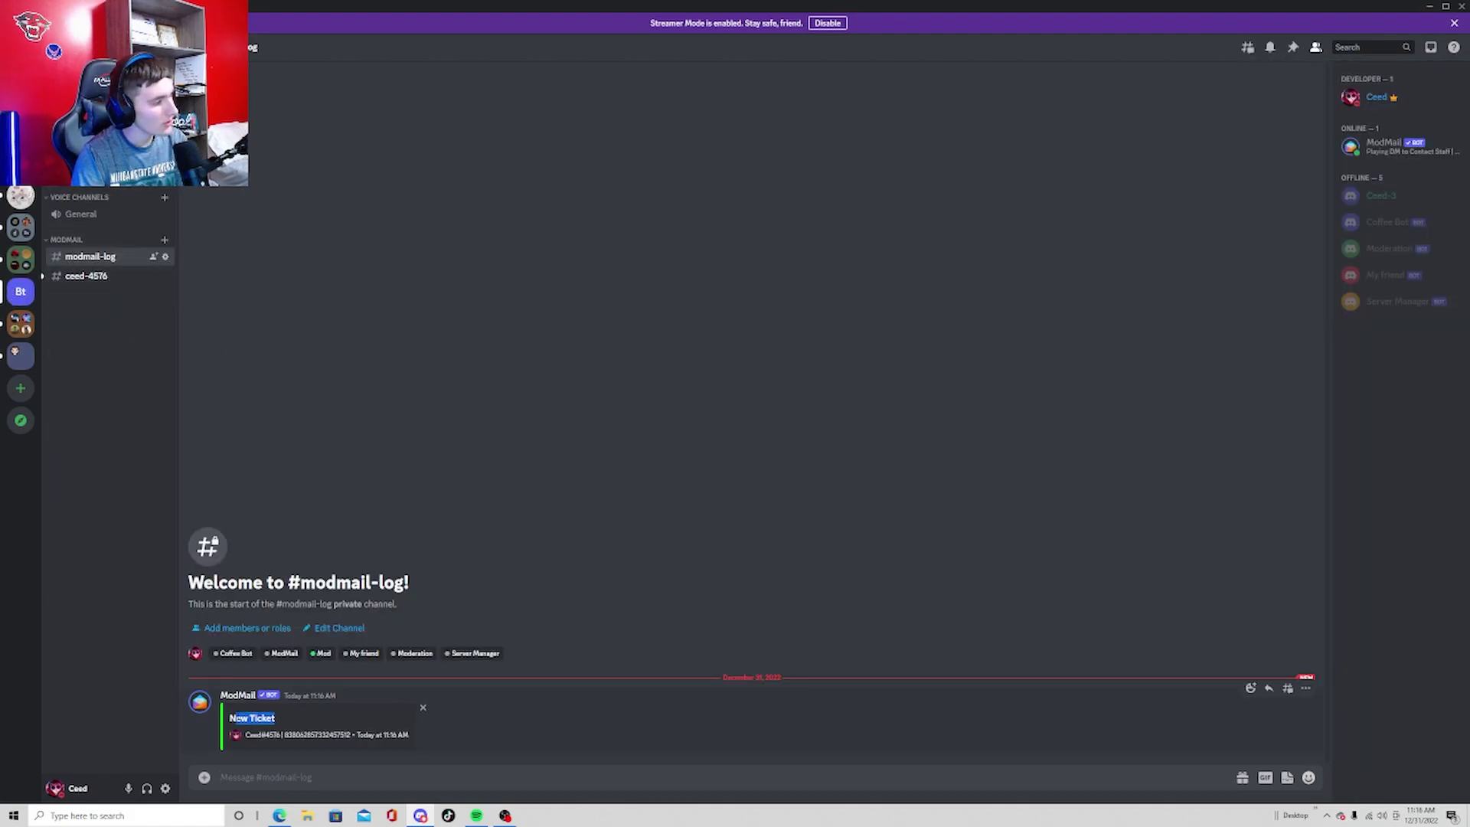
click(275, 719)
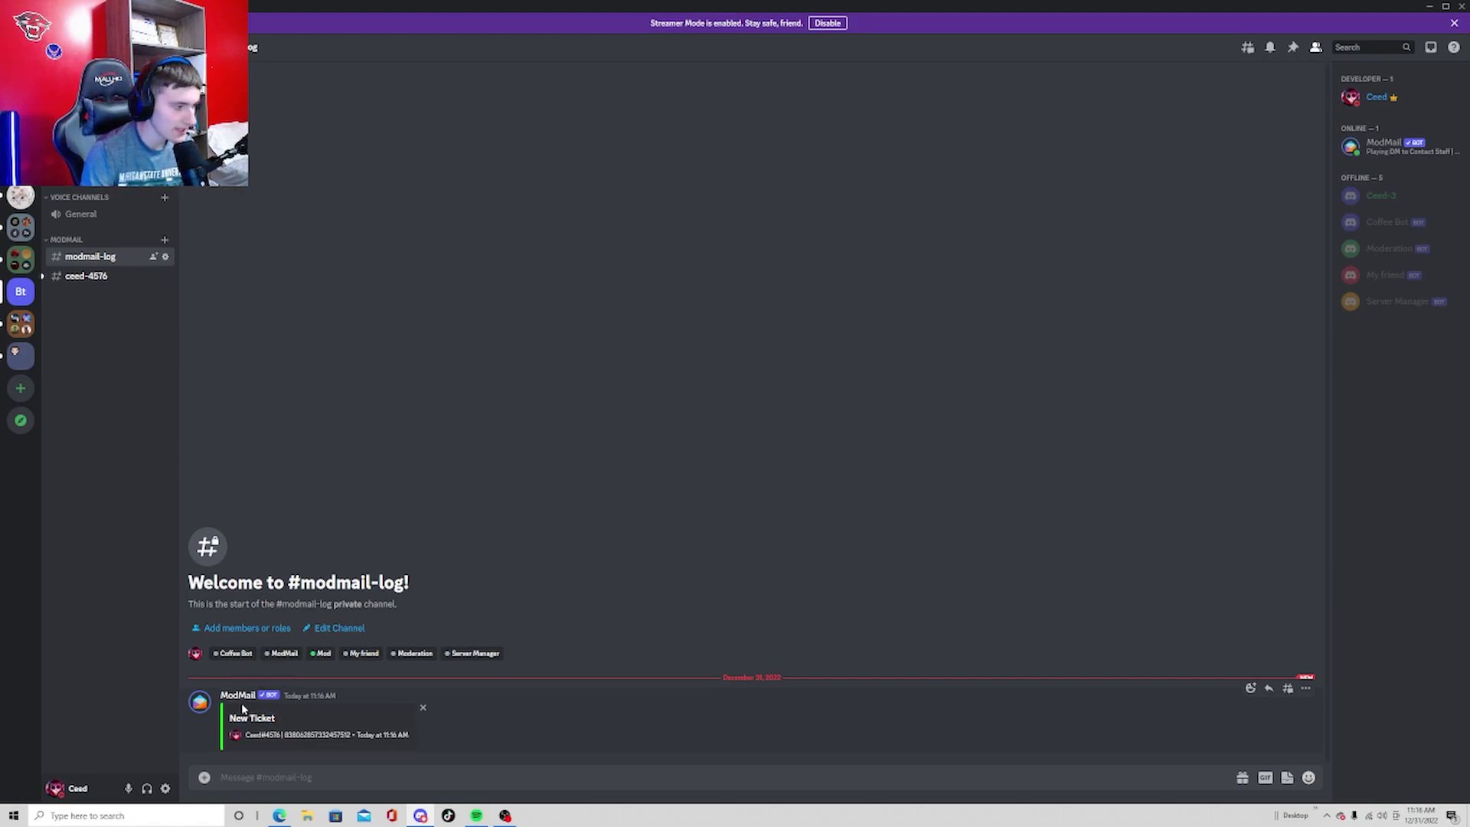
Open the new ticket's channel below modmail-log and read the received message and the instructions for closing the ticket
drag(225, 717, 284, 716)
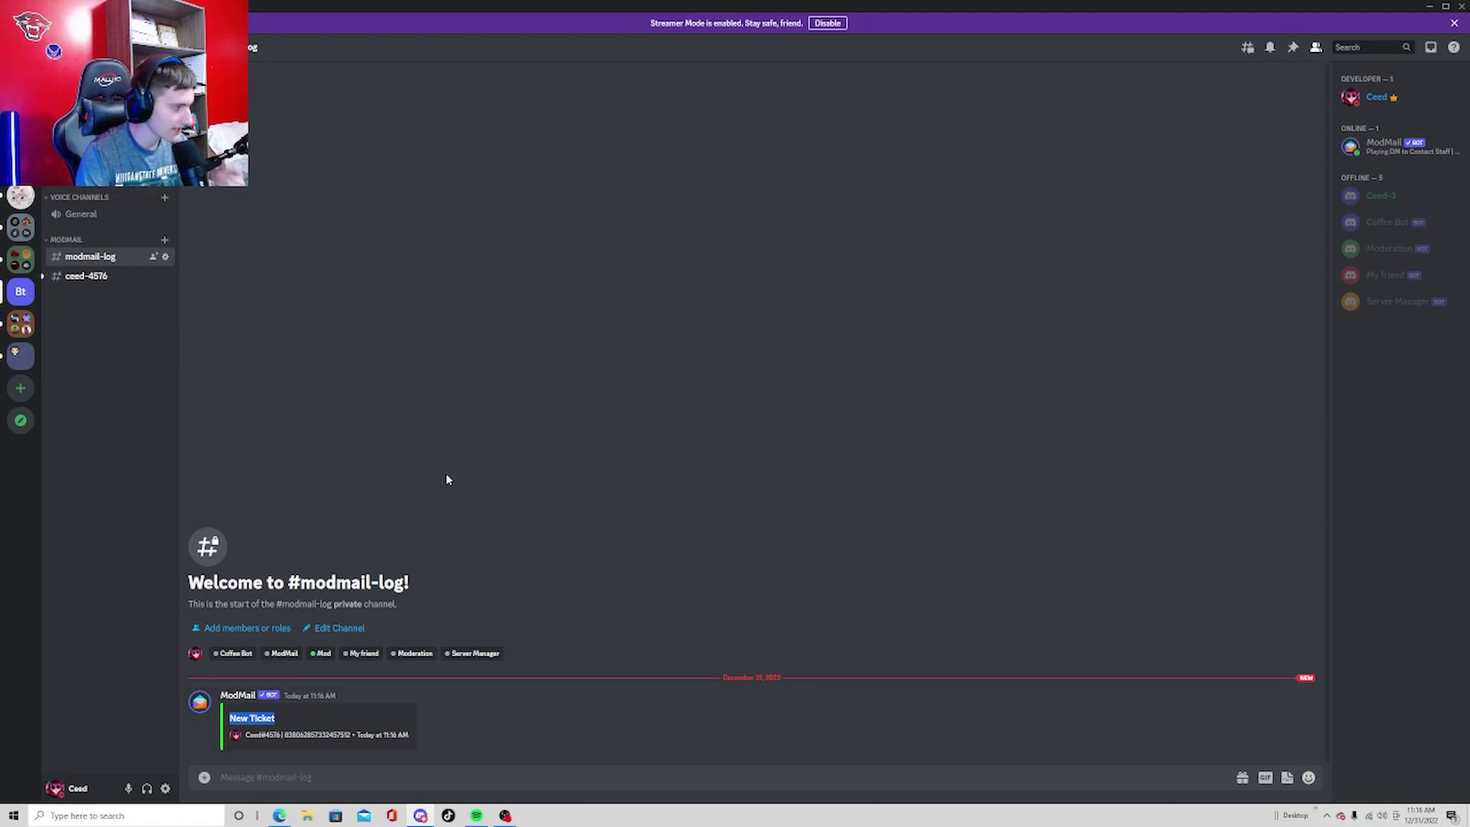
key(alt+Down)
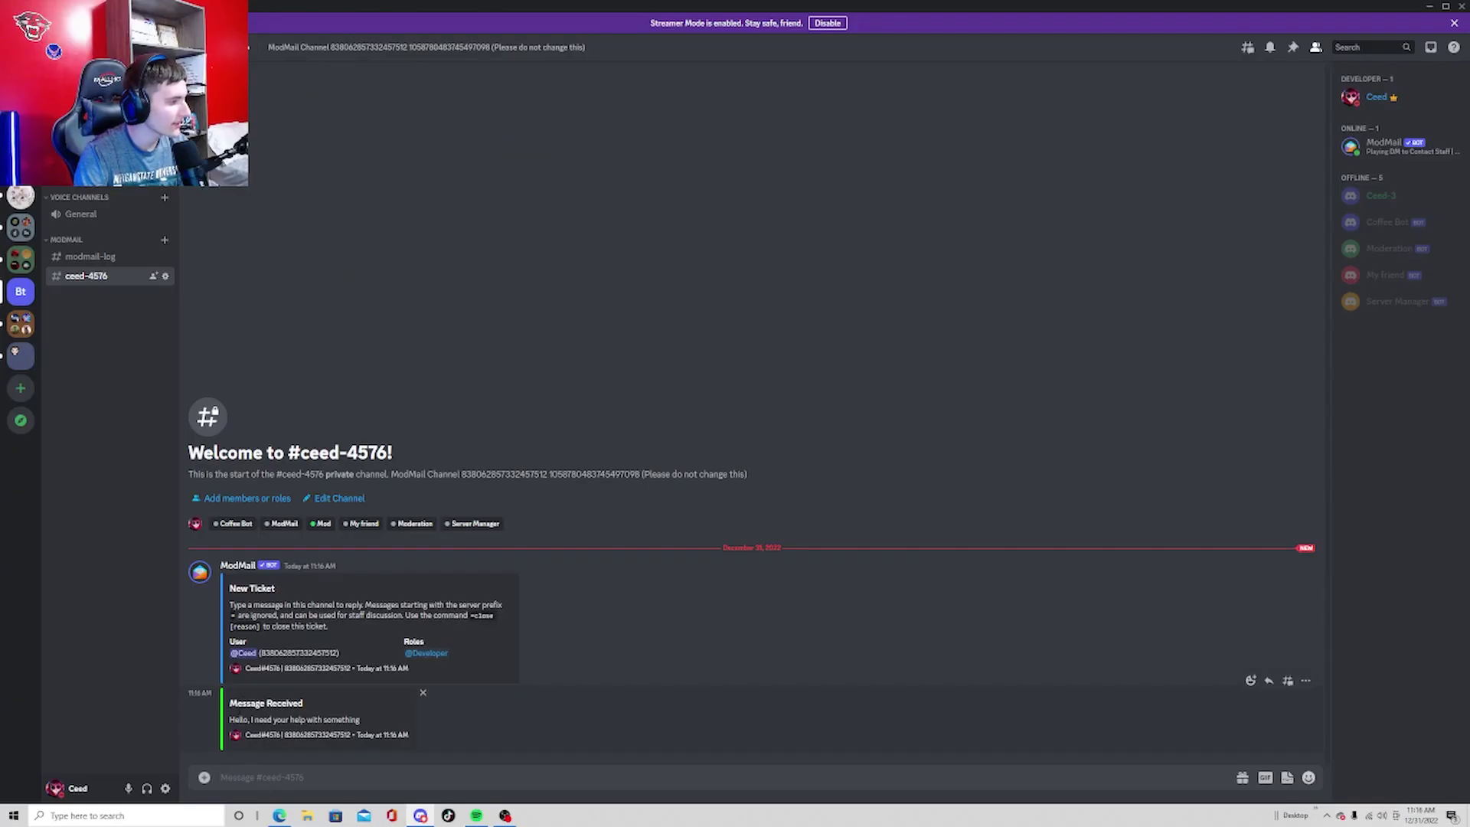
drag(230, 698, 548, 718)
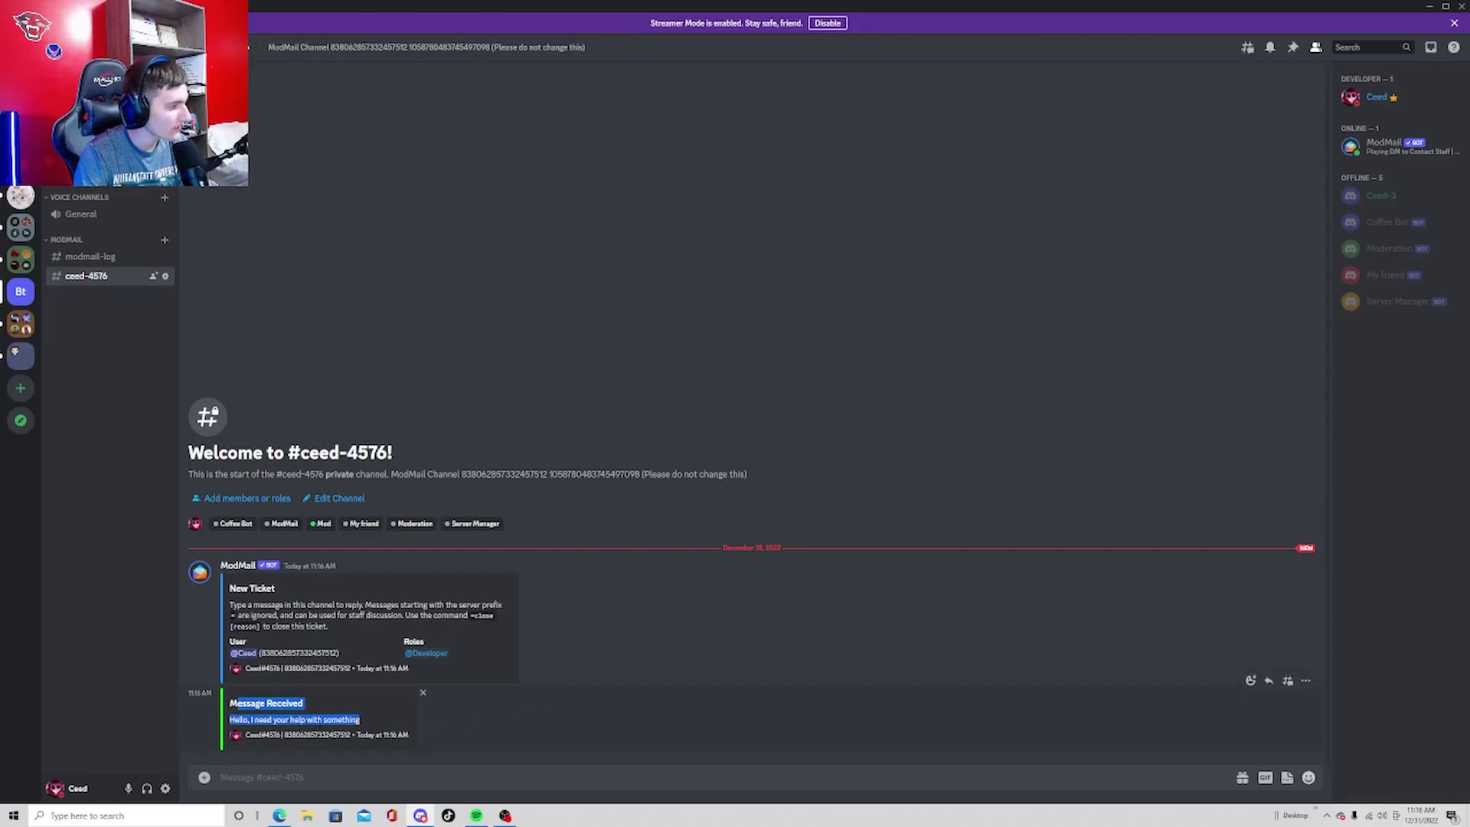
click(548, 718)
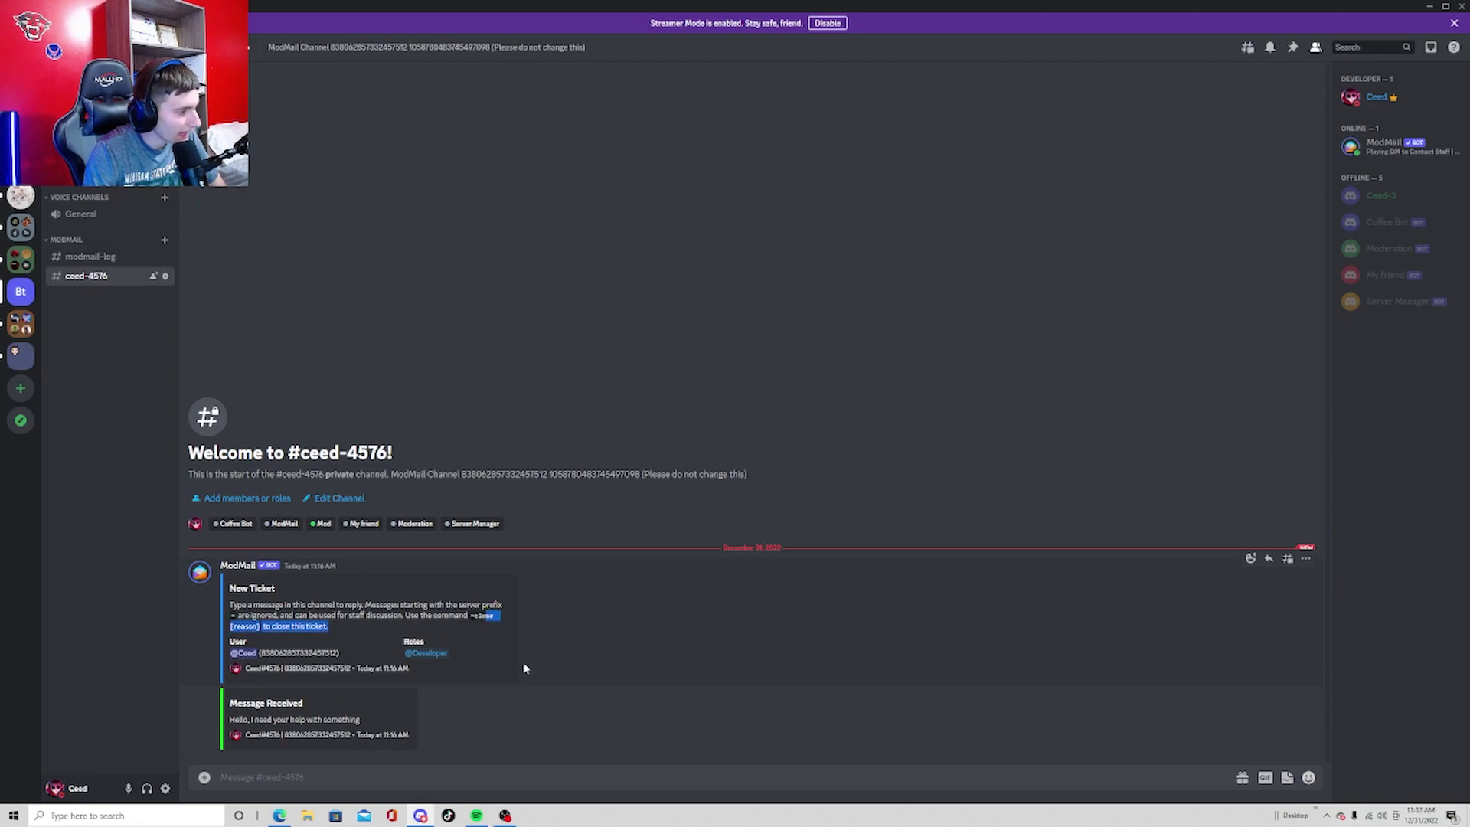
drag(525, 669, 383, 629)
click(245, 624)
click(349, 628)
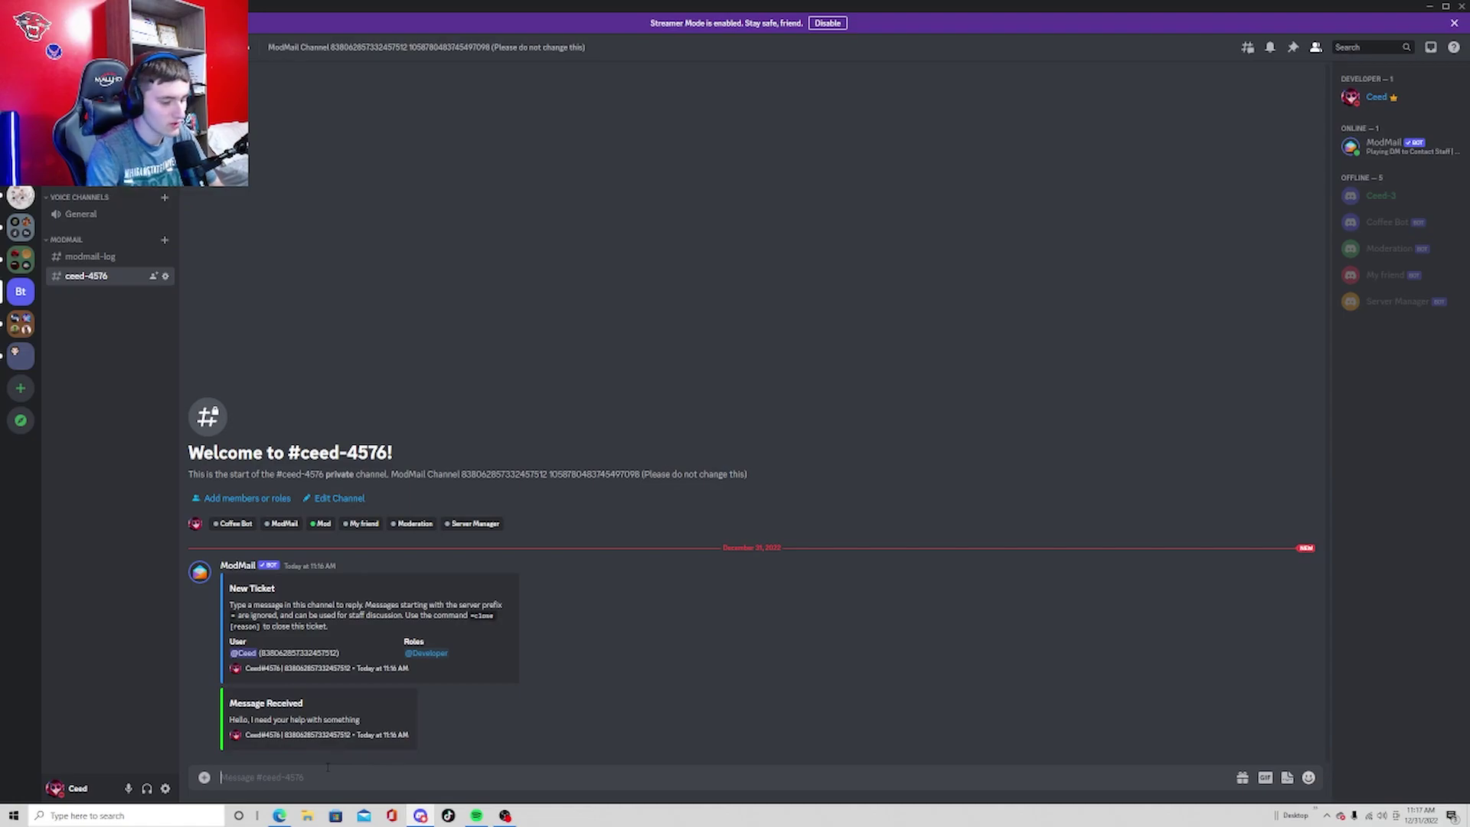
Close the ticket with the reason "inactive" by sending "=close inactive" in its channel
text(=close ()
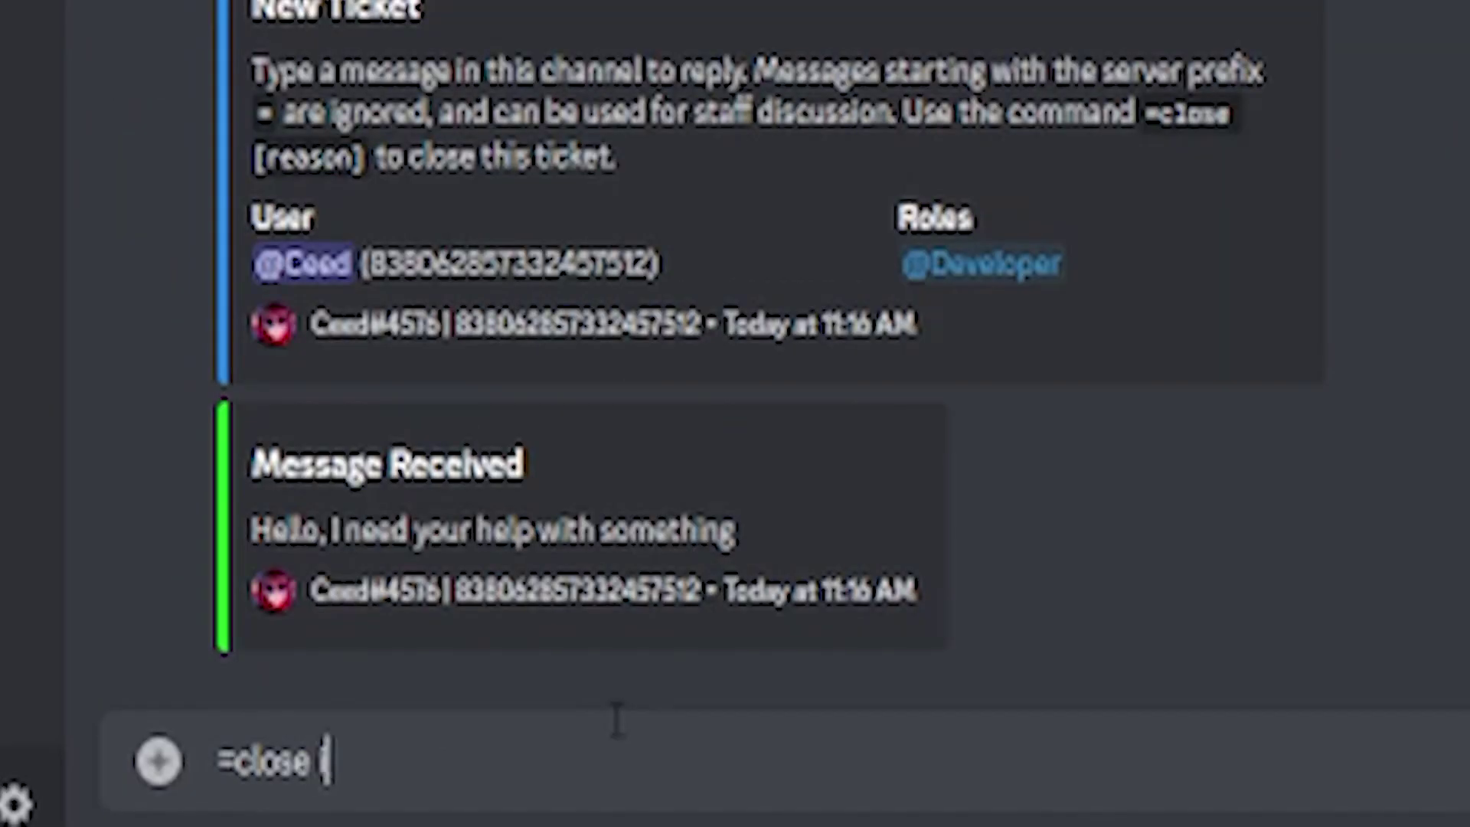
text(inactive)
key(Return)
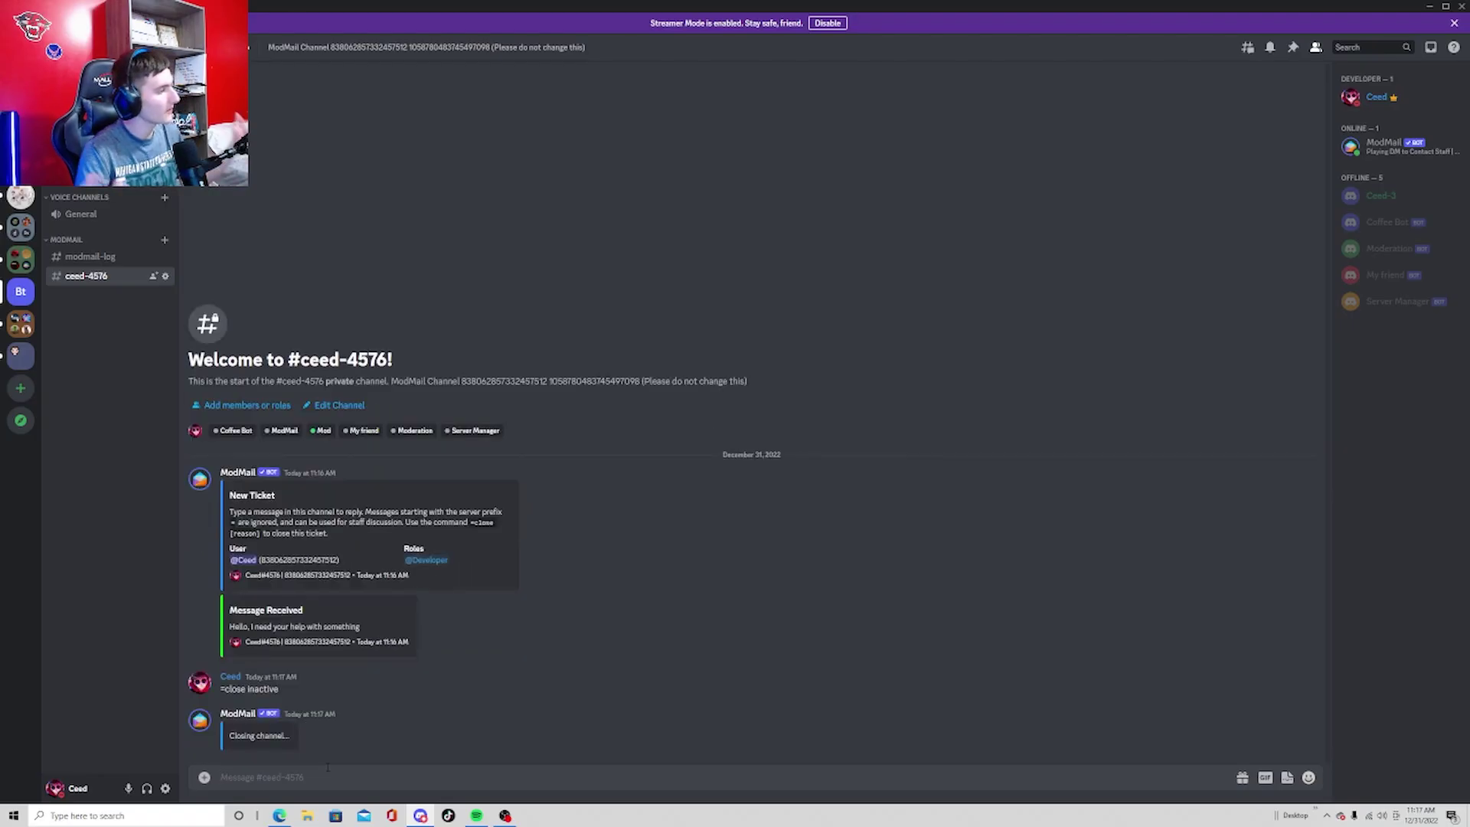
Return to the modmail-log channel and check the closed-ticket entry and its reason
click(128, 257)
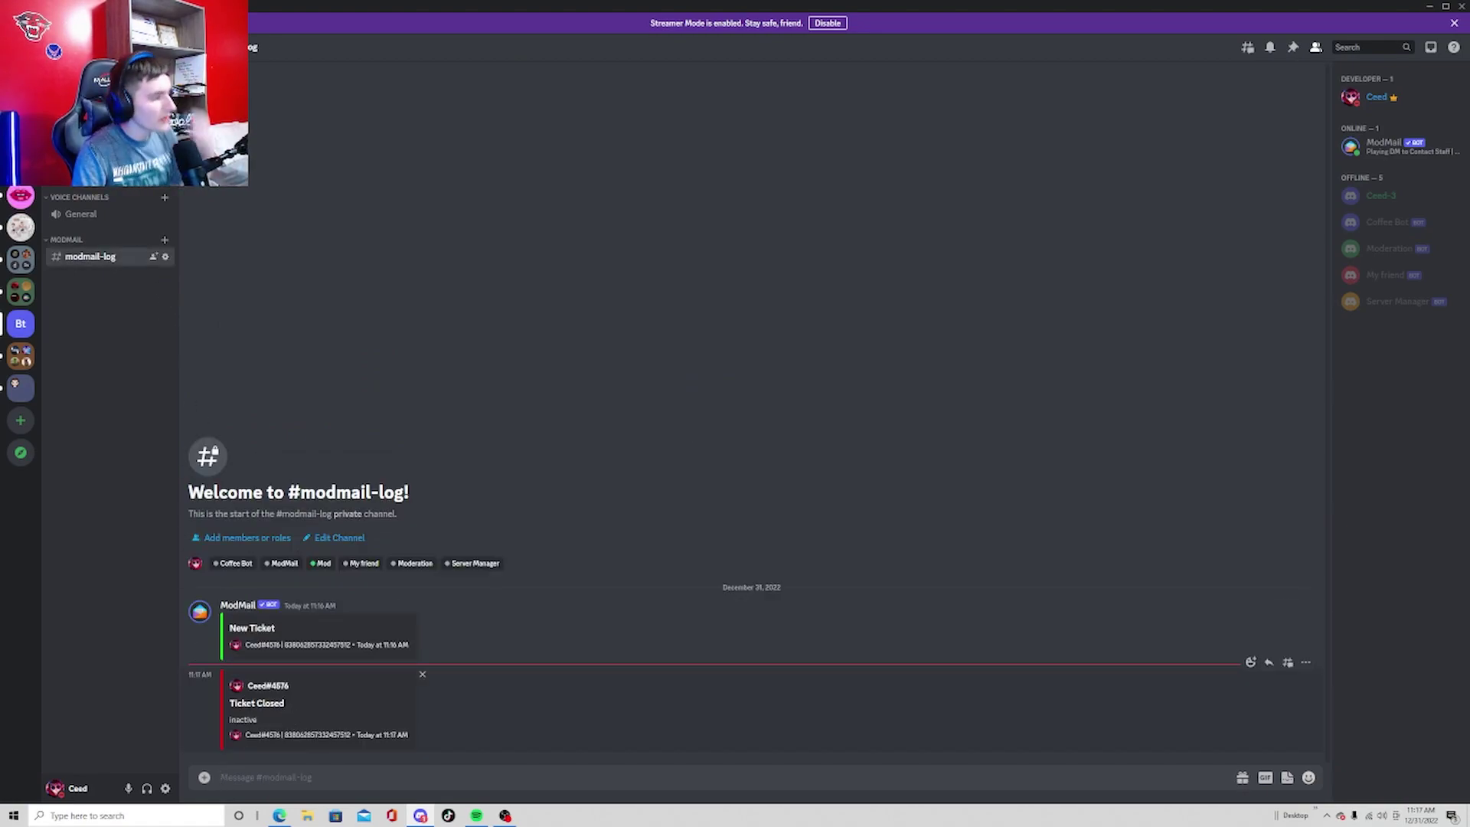
drag(228, 703, 370, 712)
drag(229, 720, 398, 727)
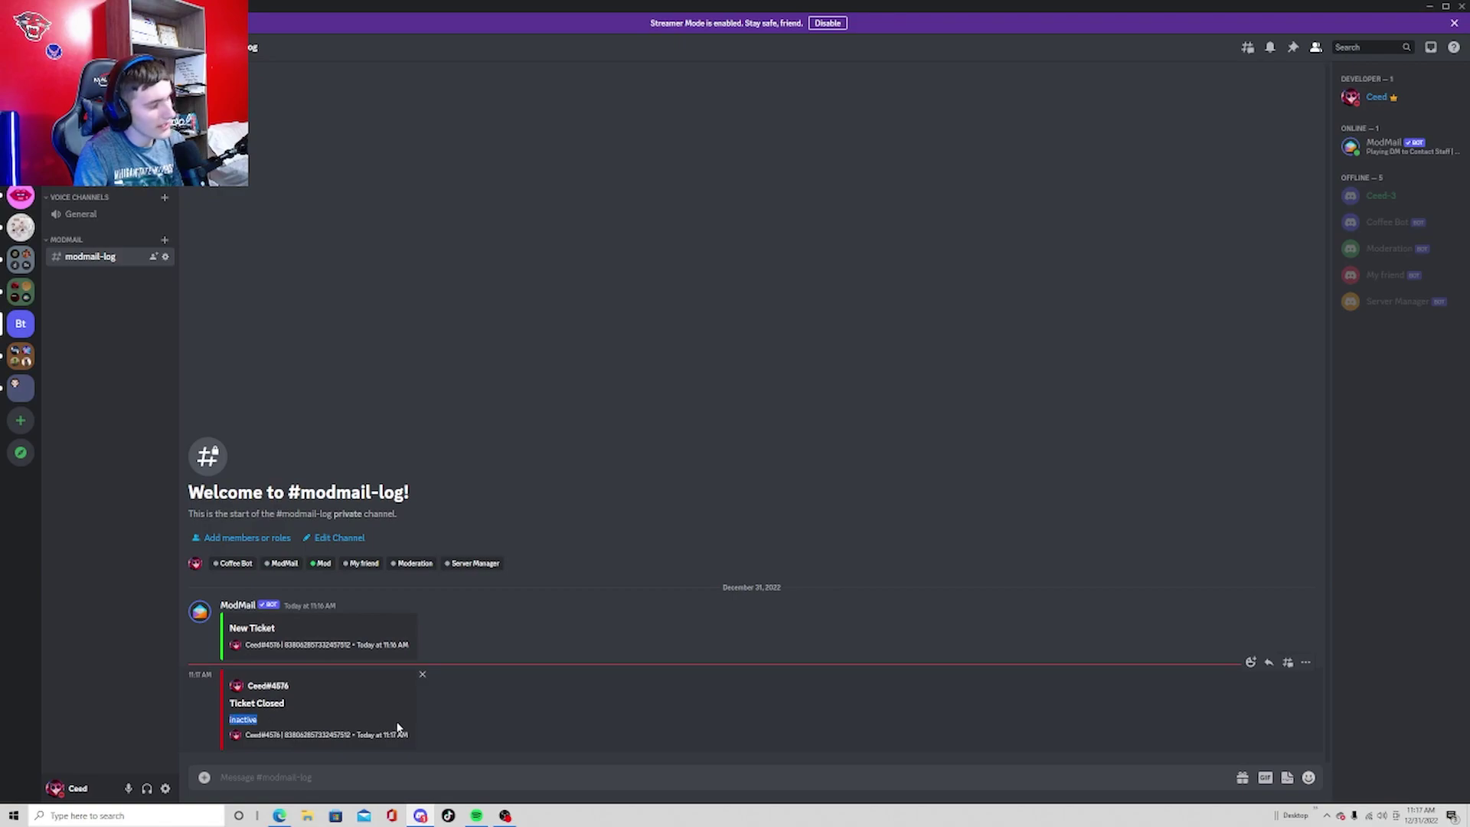